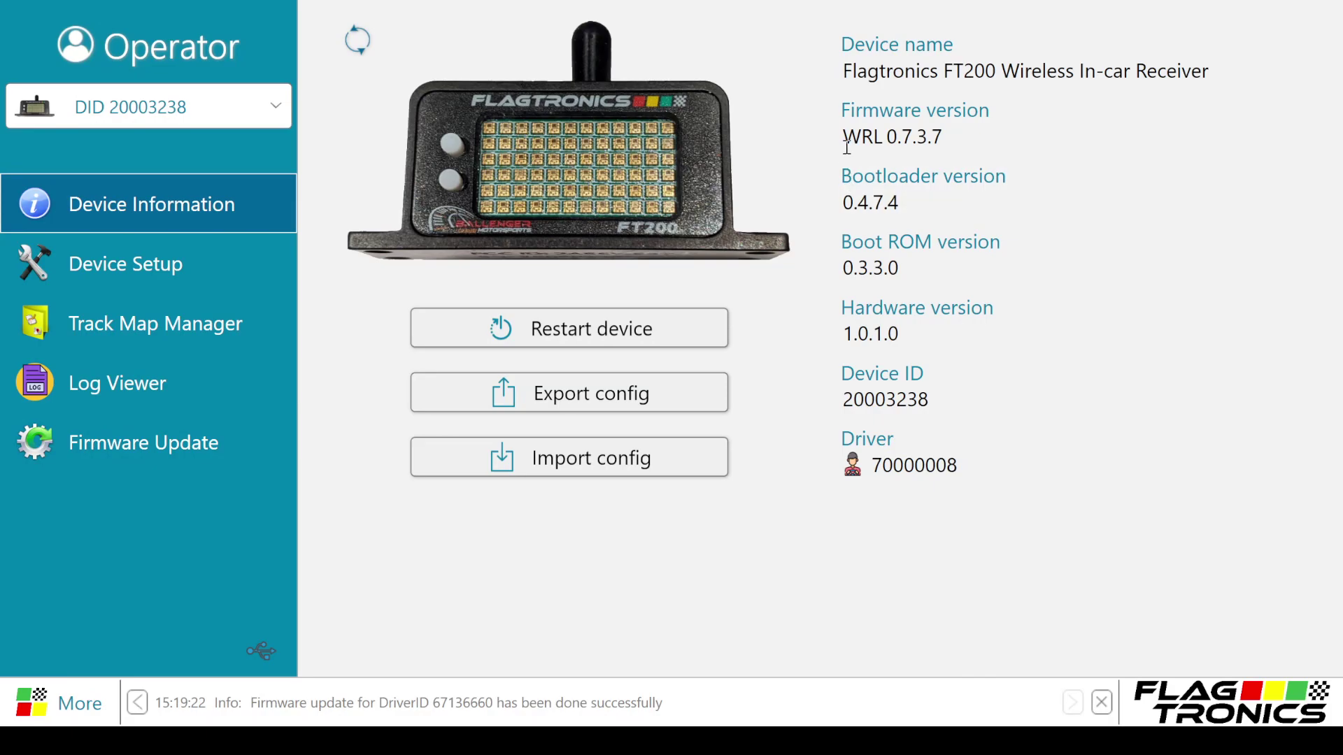
# Step: Check the FT200 receiver's firmware version, device ID and detected driver in its device information
pyautogui.moveTo(844, 146); pyautogui.dragTo(904, 146)
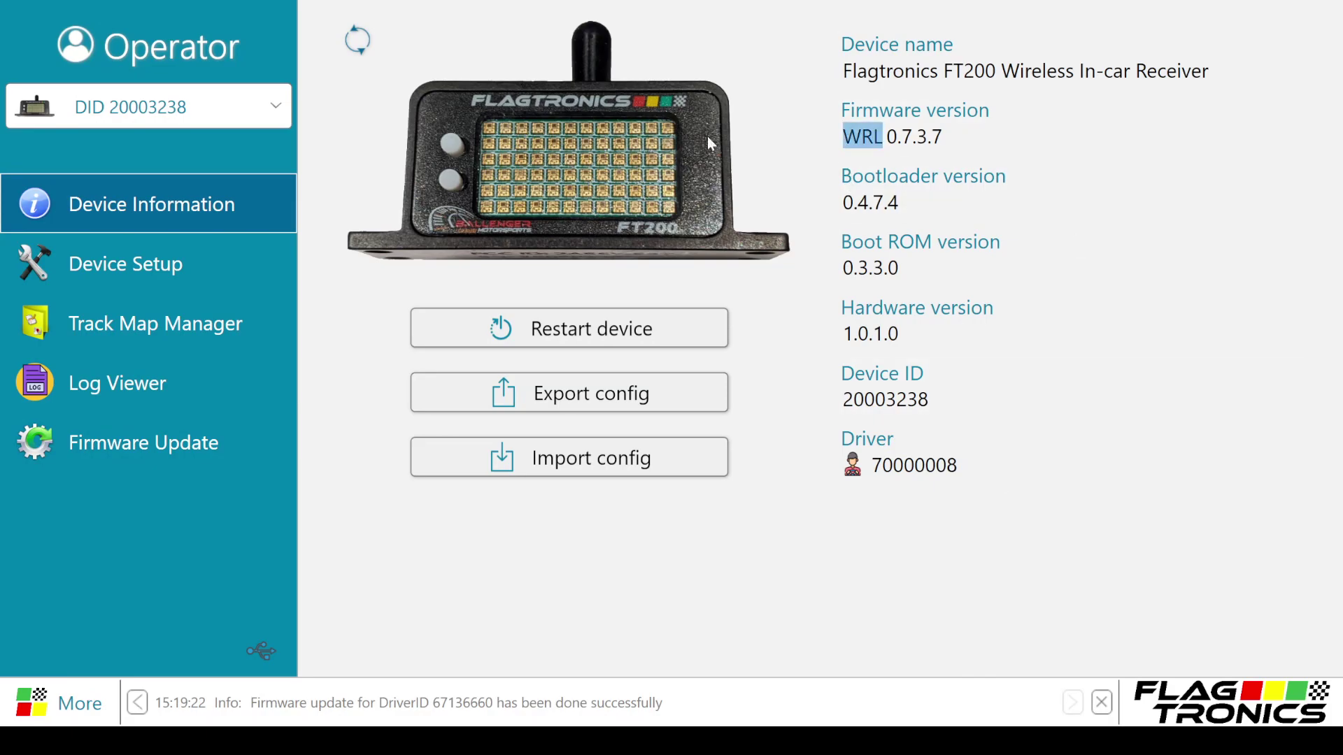
pyautogui.doubleClick(891, 400)
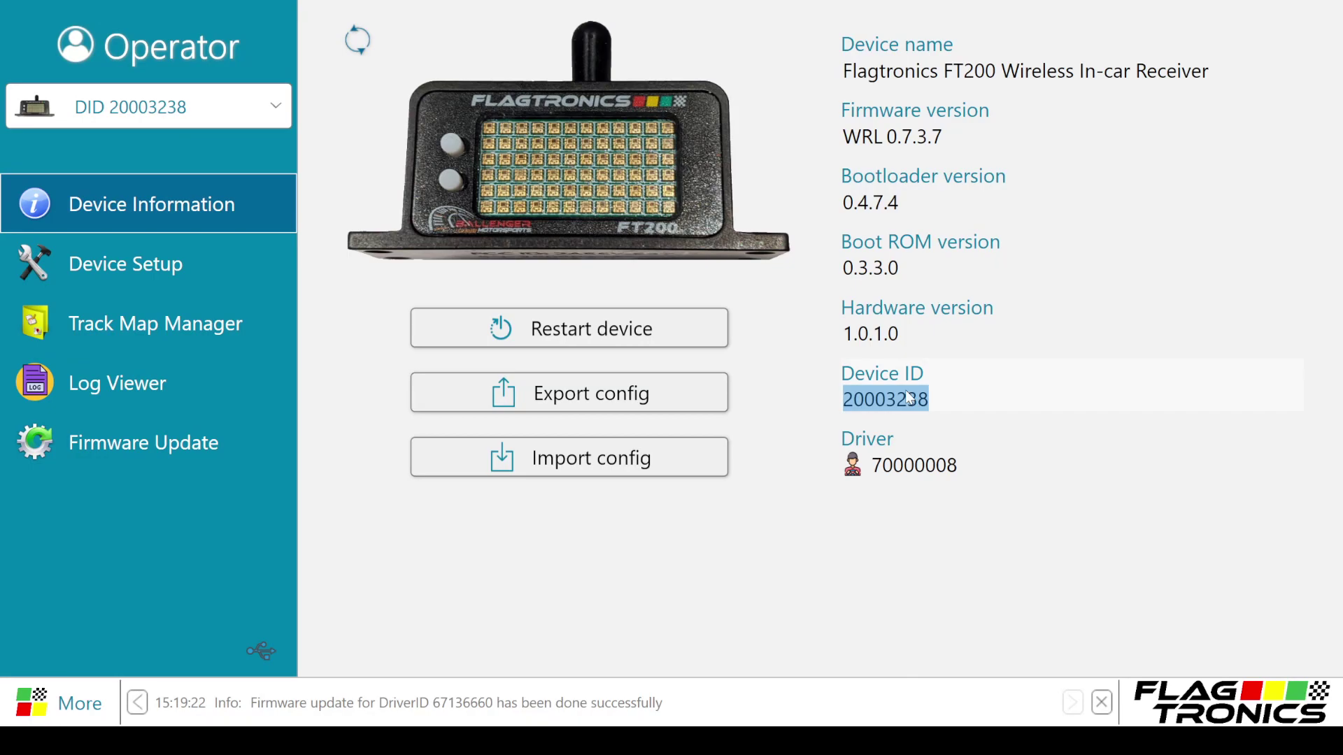
pyautogui.doubleClick(891, 461)
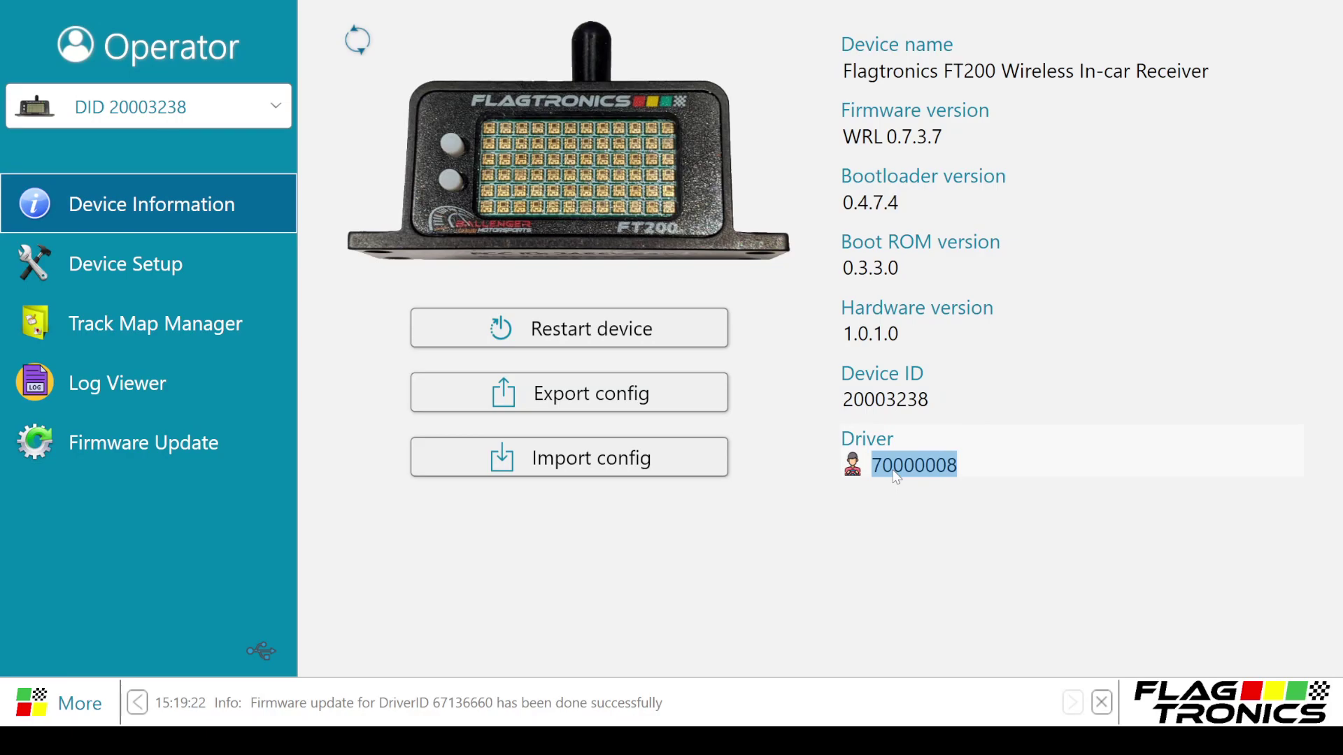
# Step: Review the FT200's general, CAN and light curve settings in its device setup, collapsing each section after viewing
pyautogui.click(198, 259)
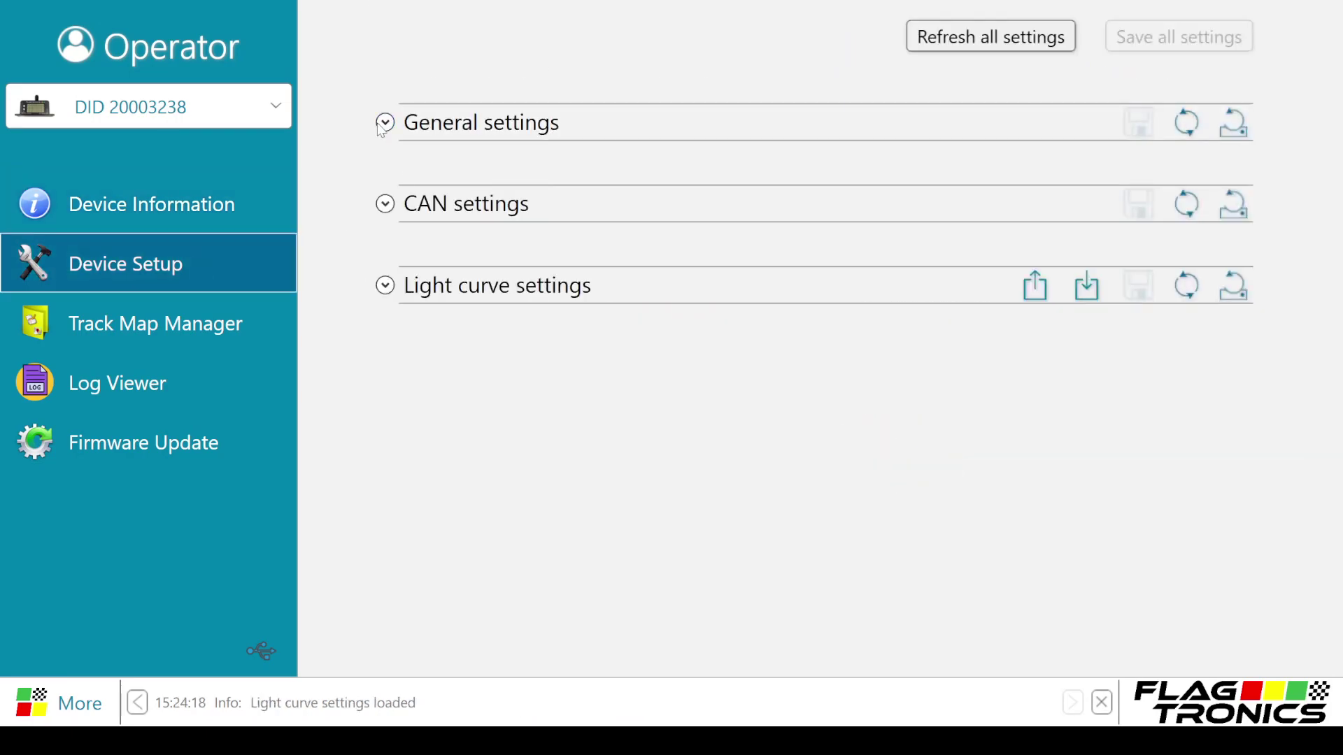
pyautogui.click(385, 123)
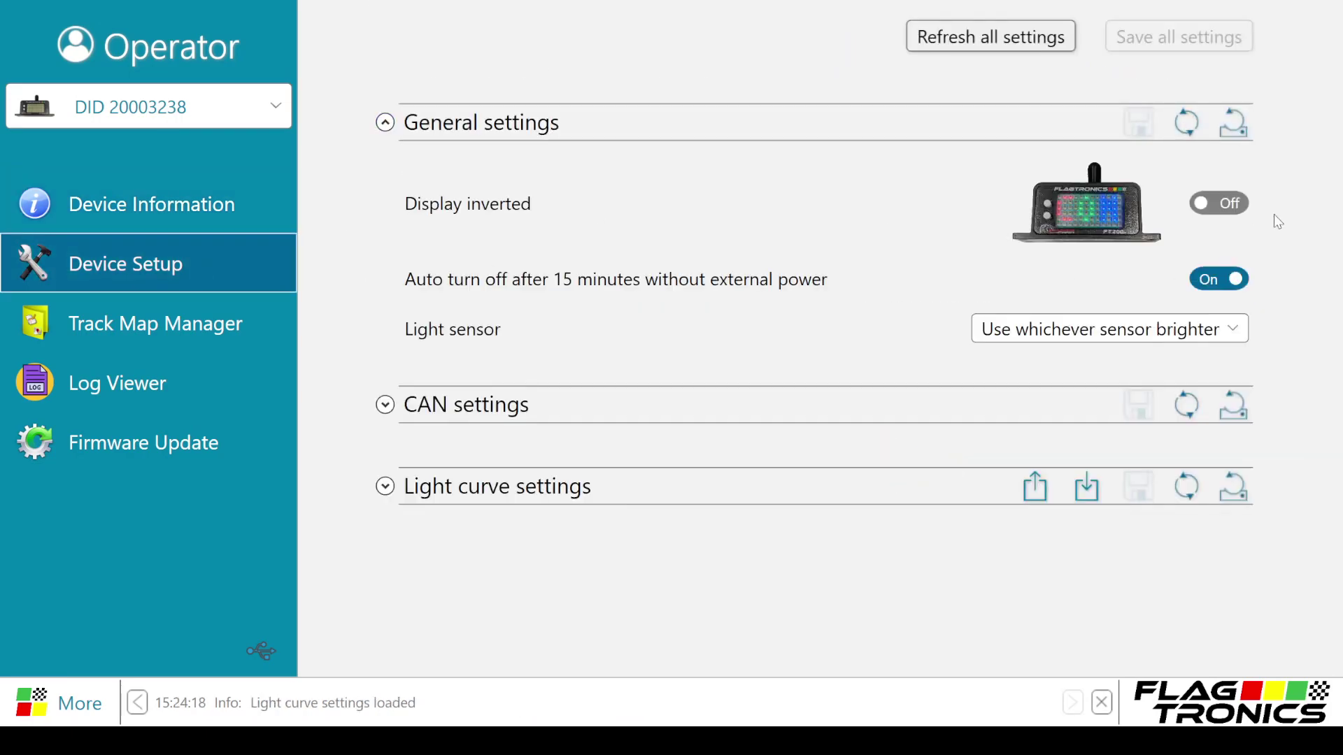
pyautogui.click(384, 123)
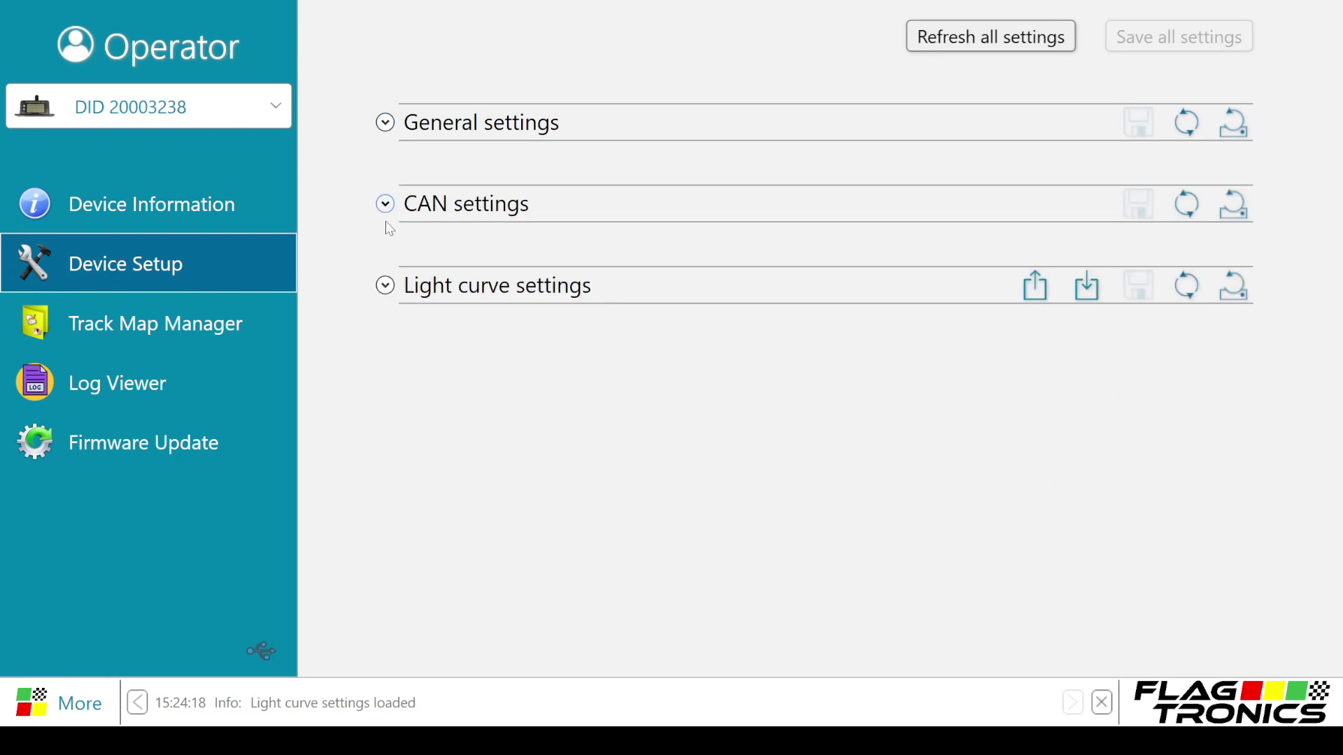
pyautogui.click(385, 204)
pyautogui.click(386, 204)
pyautogui.click(385, 286)
pyautogui.click(385, 286)
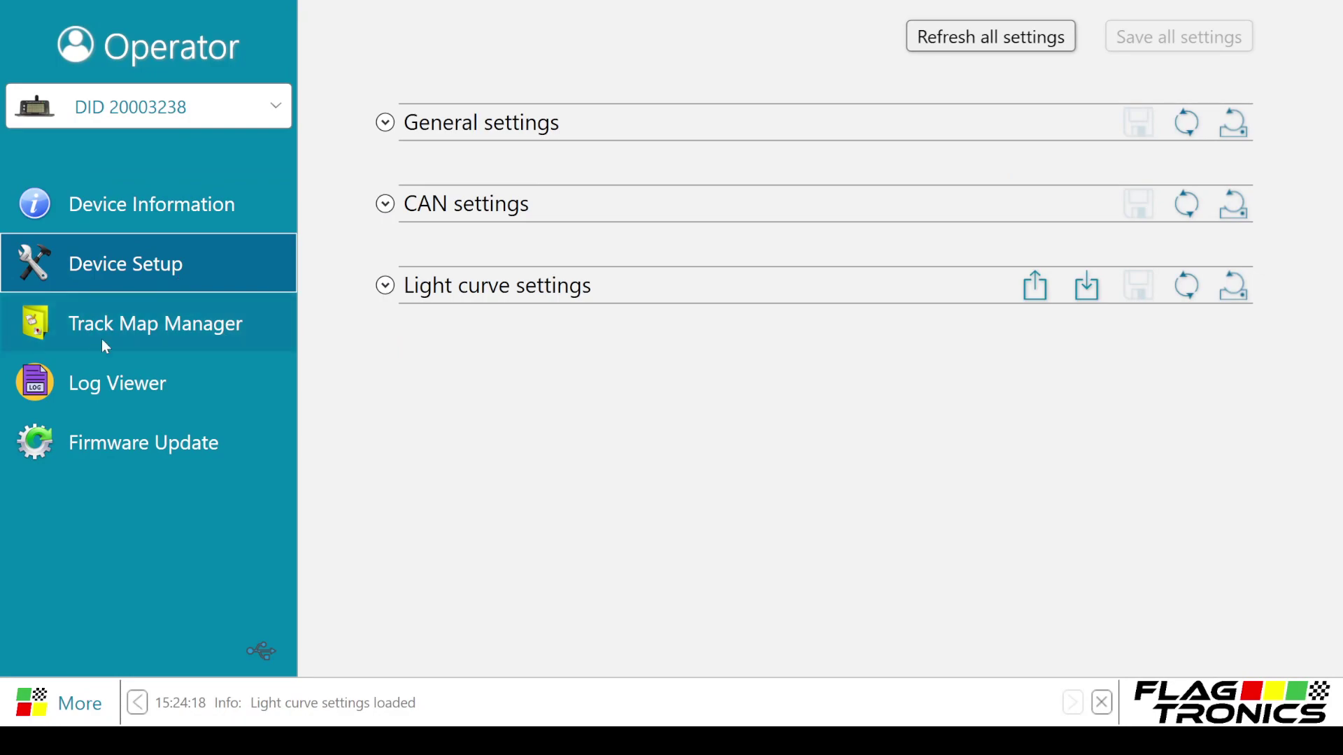
# Step: View the track maps on the local PC and the FT200, and open the FT200's log viewer
pyautogui.click(128, 337)
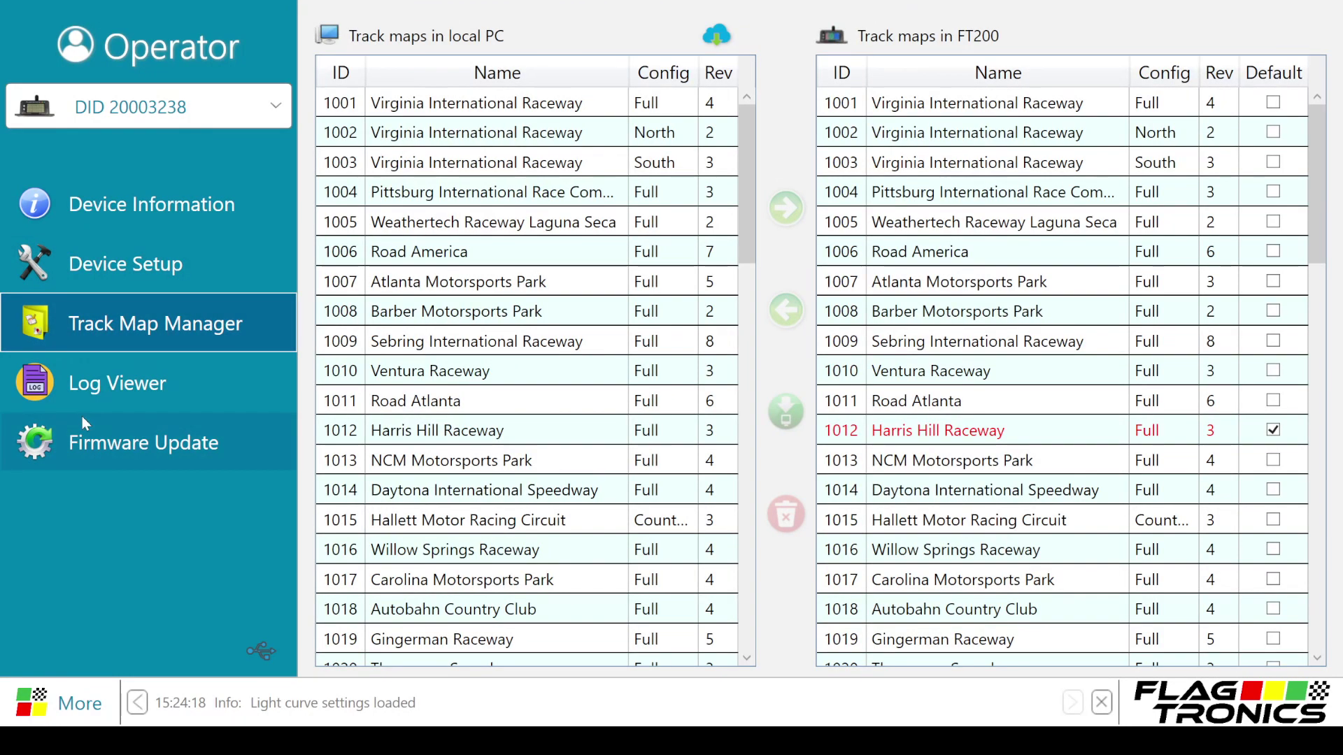
pyautogui.click(108, 384)
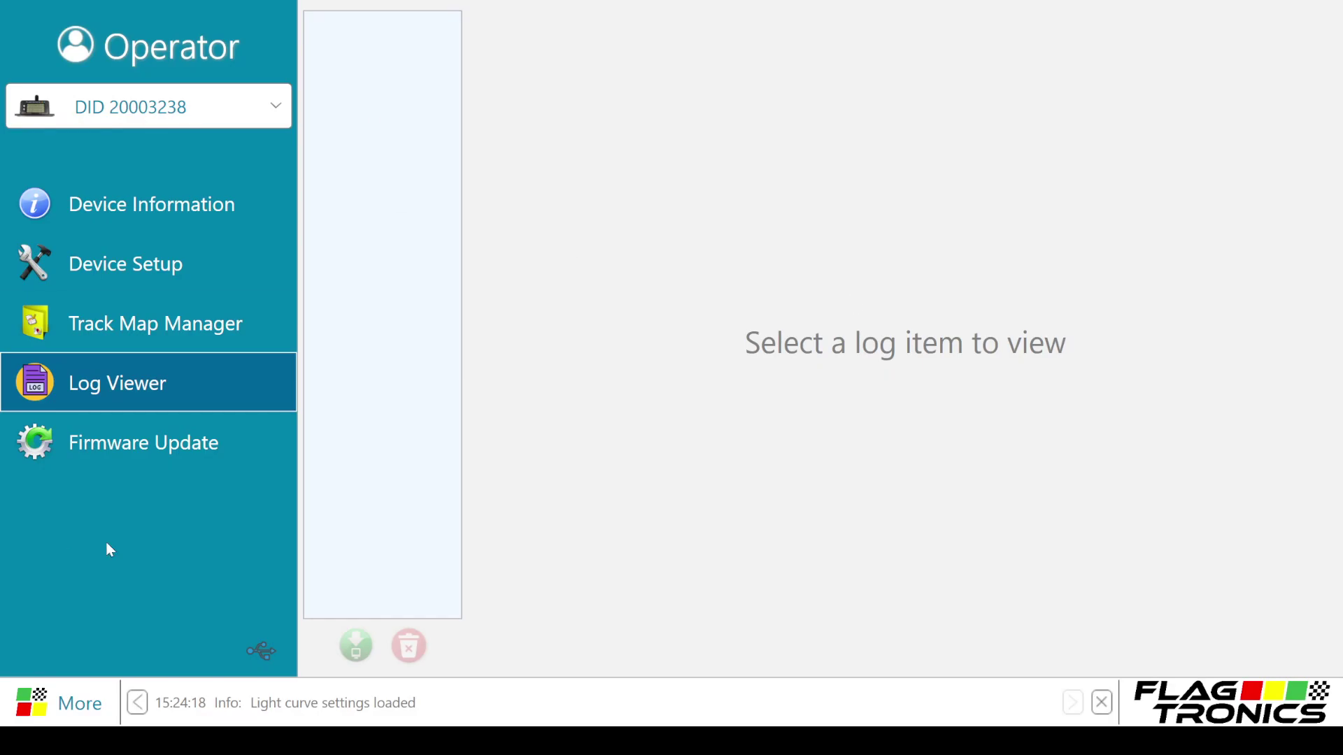
# Step: Fetch the latest release firmware from the cloud and run the FT200's firmware update
pyautogui.click(174, 449)
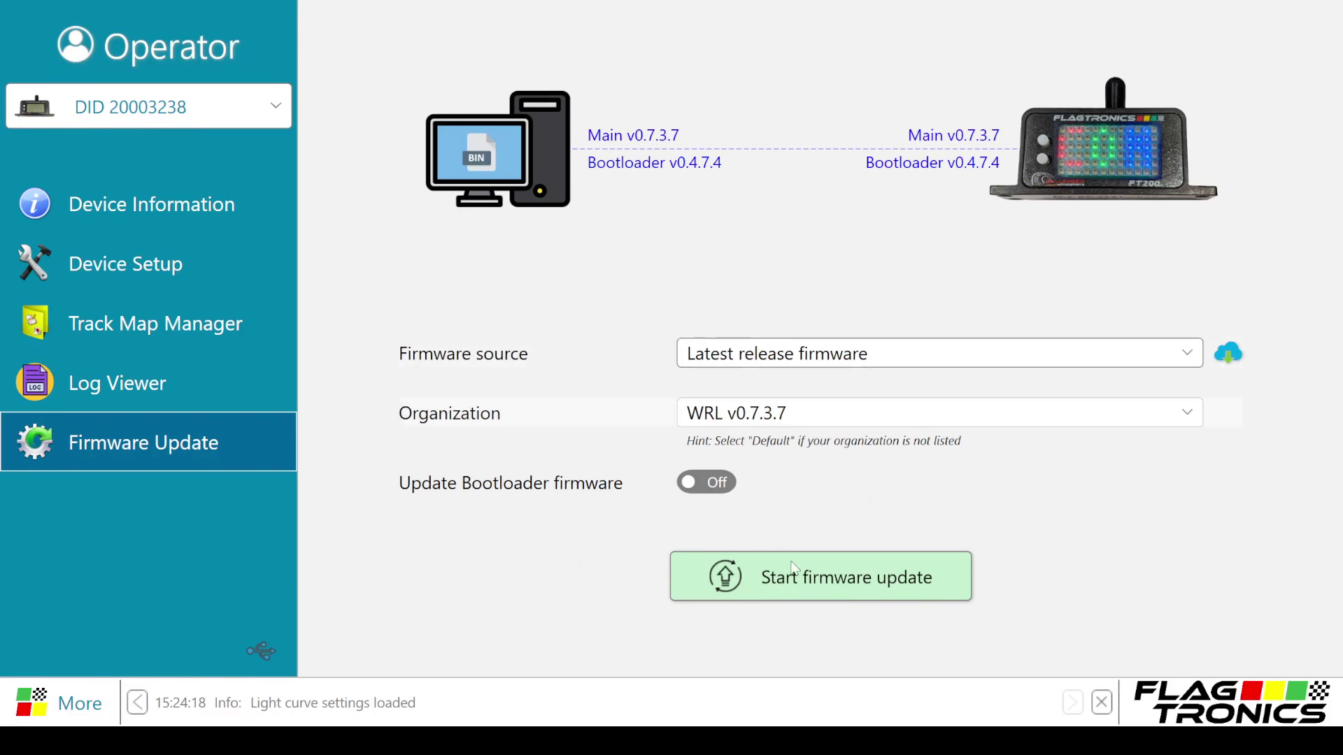
pyautogui.click(1228, 353)
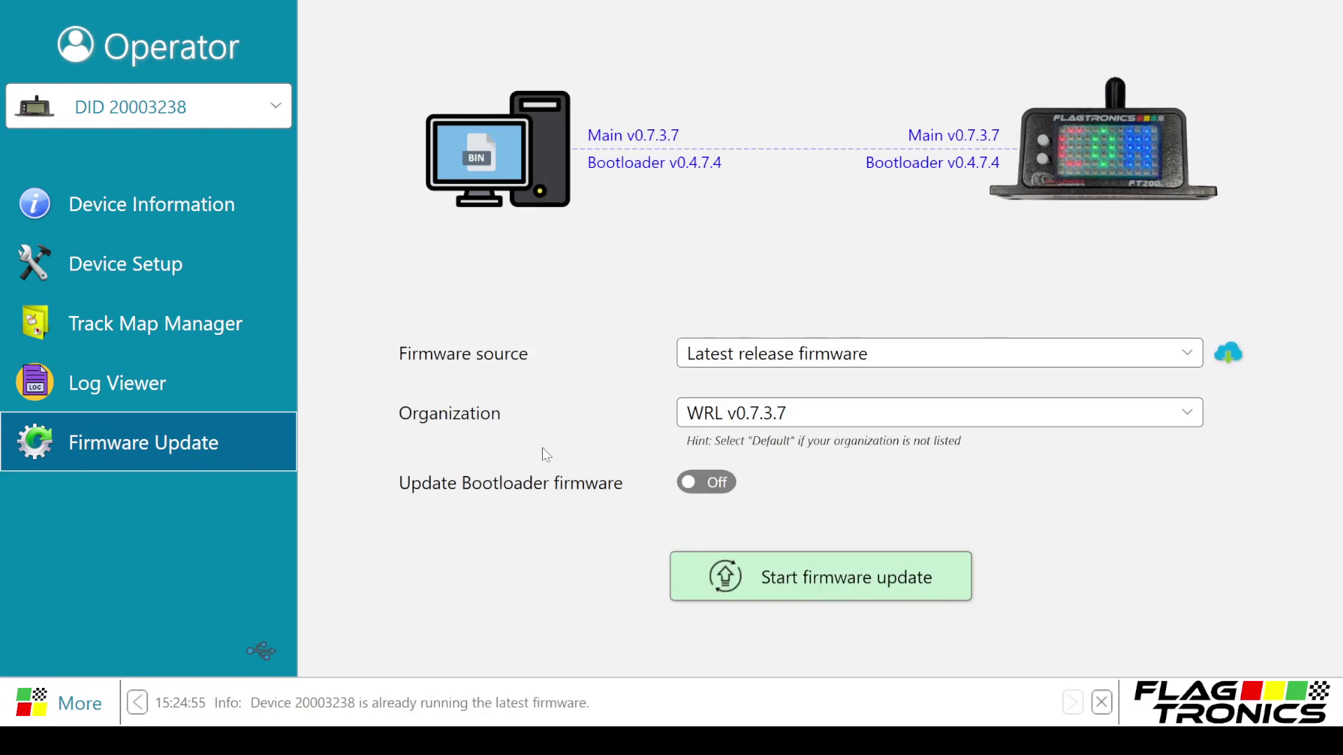
pyautogui.click(818, 584)
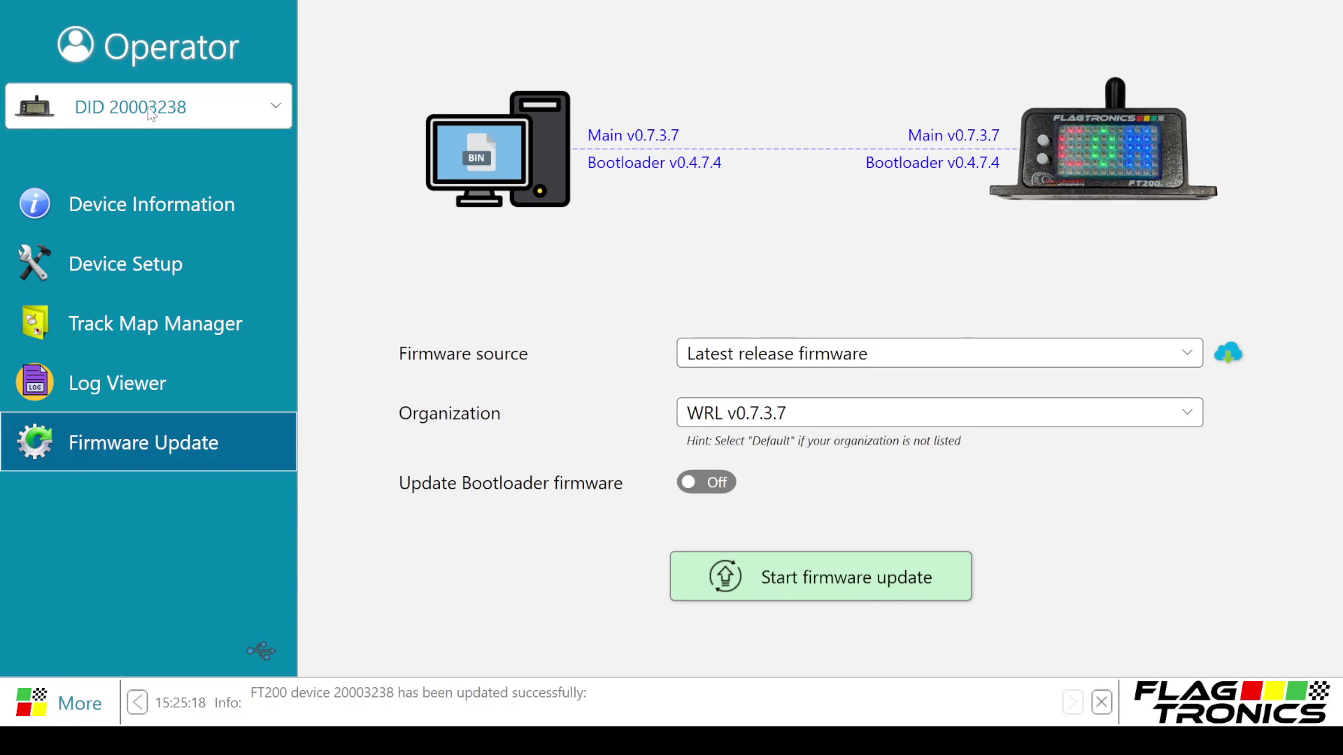
# Step: Switch to the DriverID device and check its firmware version, device ID, linked FT200 controller and detected drivers
pyautogui.click(77, 202)
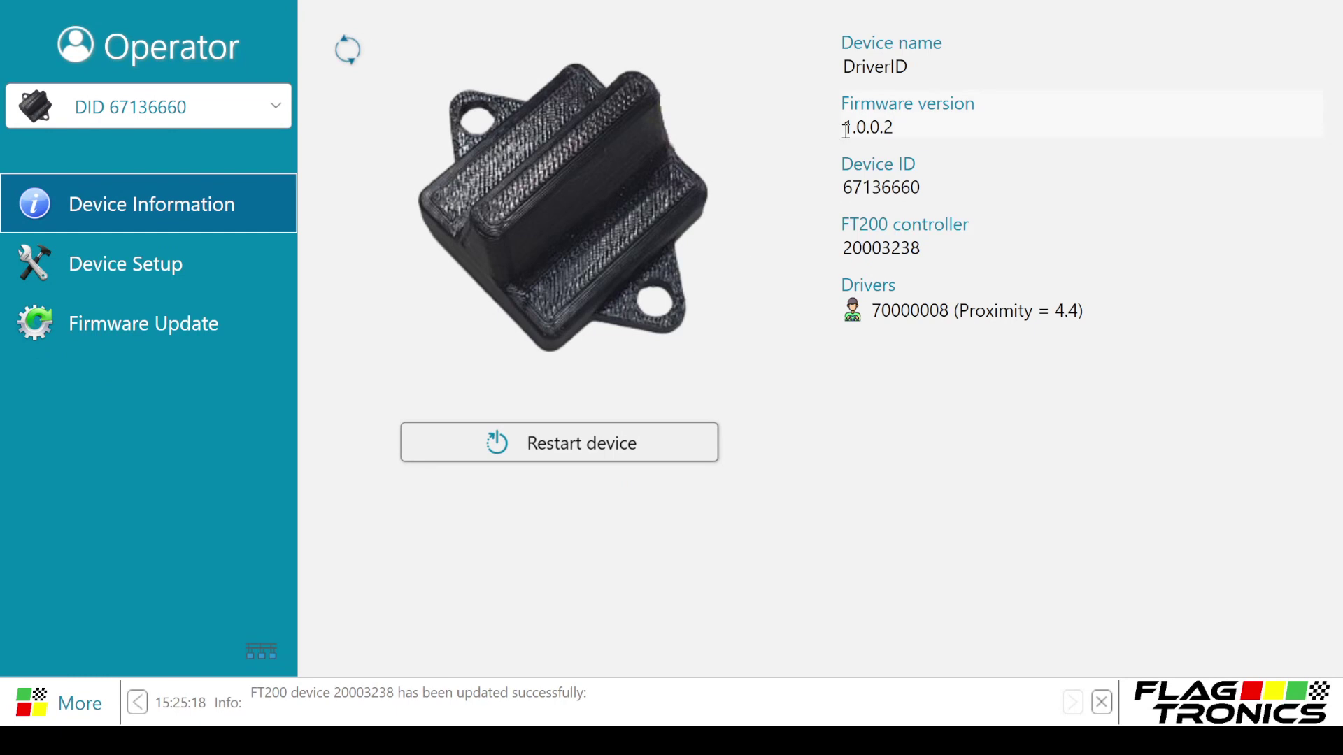
pyautogui.moveTo(843, 127); pyautogui.dragTo(891, 129)
pyautogui.click(892, 128)
pyautogui.click(889, 135)
pyautogui.moveTo(888, 129); pyautogui.dragTo(907, 128)
pyautogui.doubleClick(900, 186)
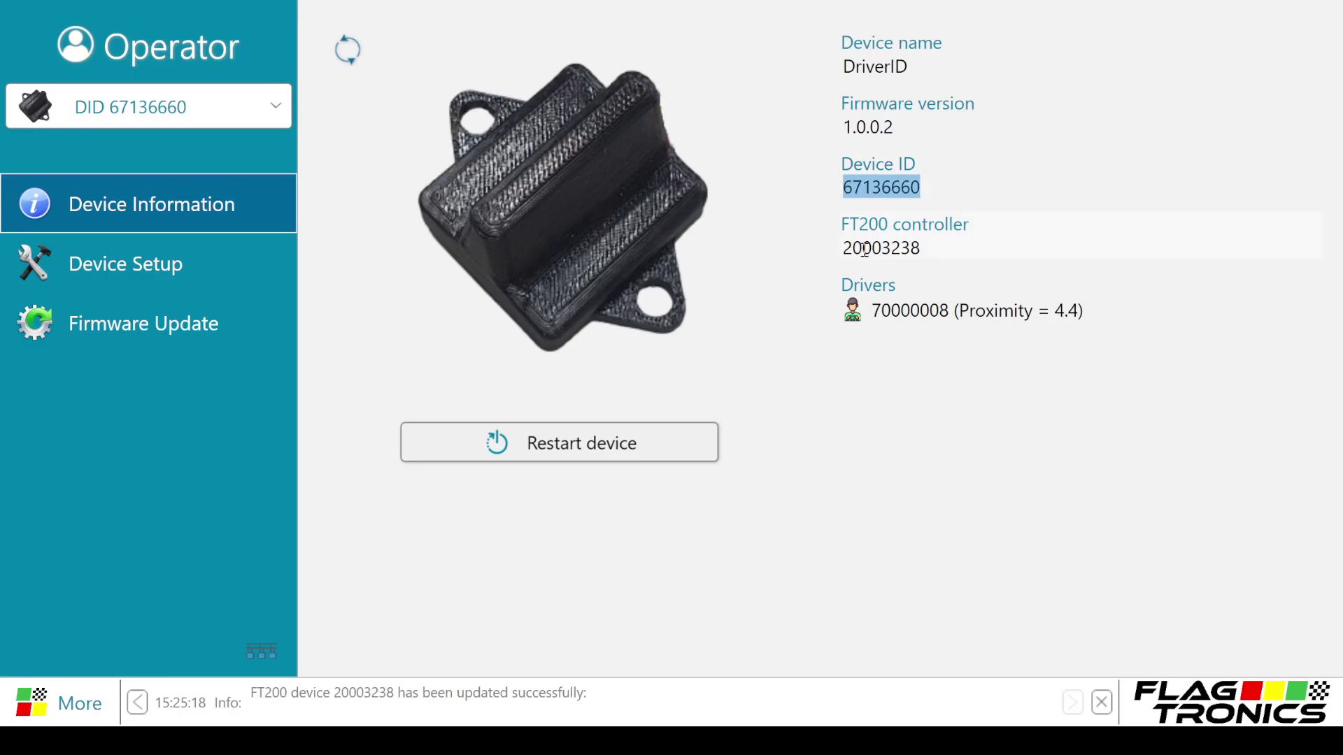
pyautogui.moveTo(865, 250); pyautogui.dragTo(909, 250)
pyautogui.doubleClick(909, 249)
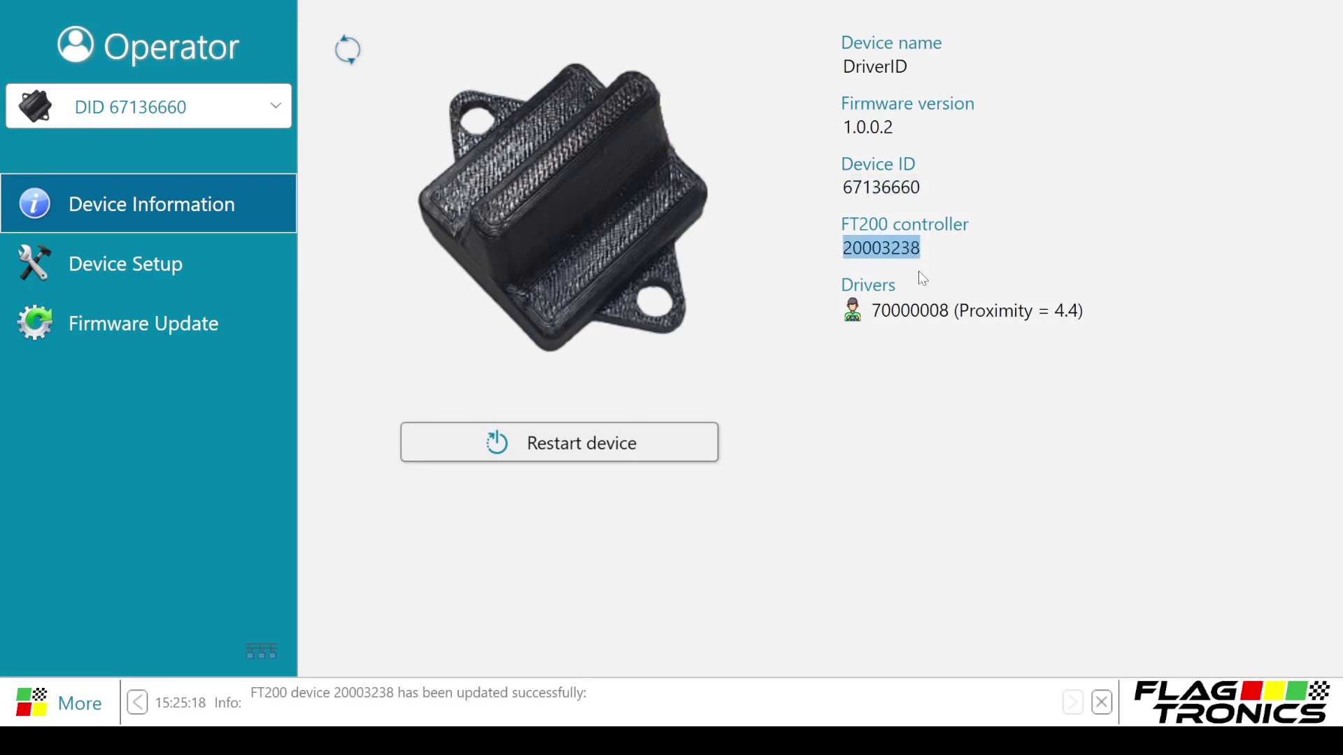
pyautogui.click(876, 311)
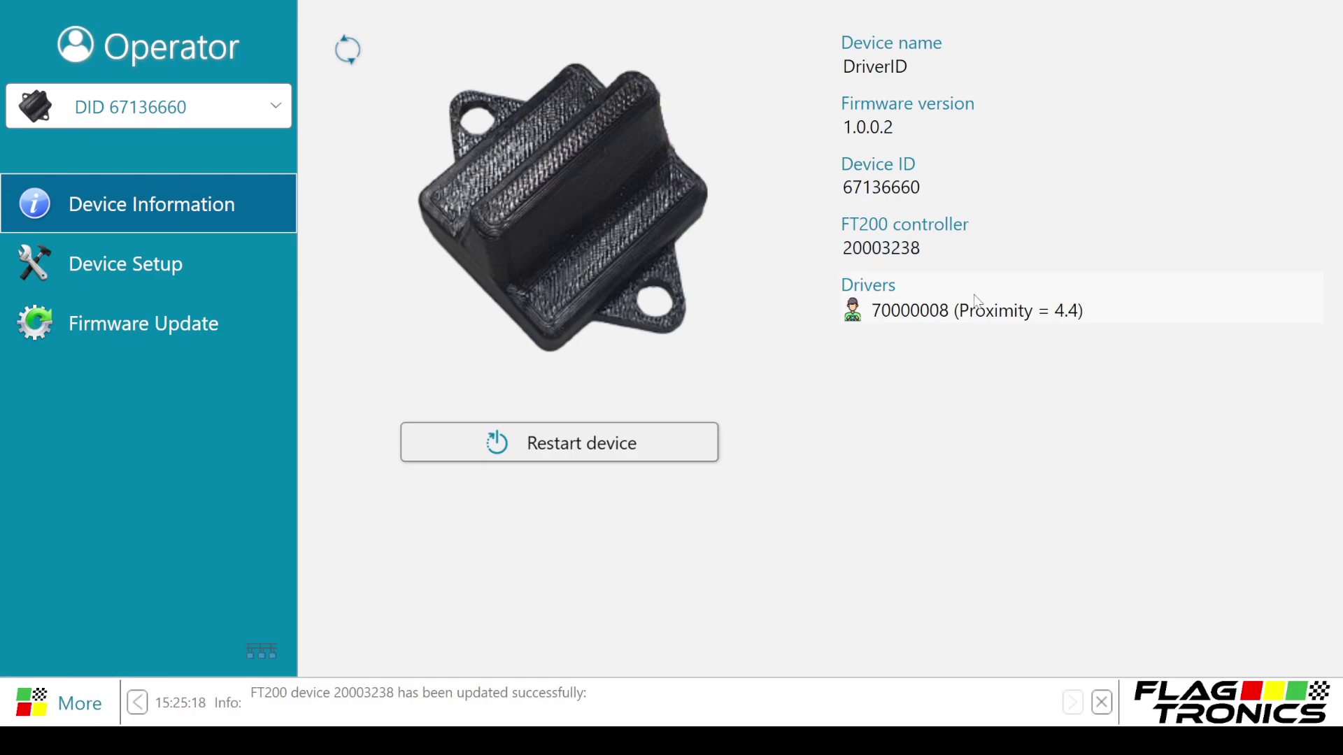
# Step: Review the DriverID's device information, CAN, log and WiFi settings in its device setup
pyautogui.click(146, 253)
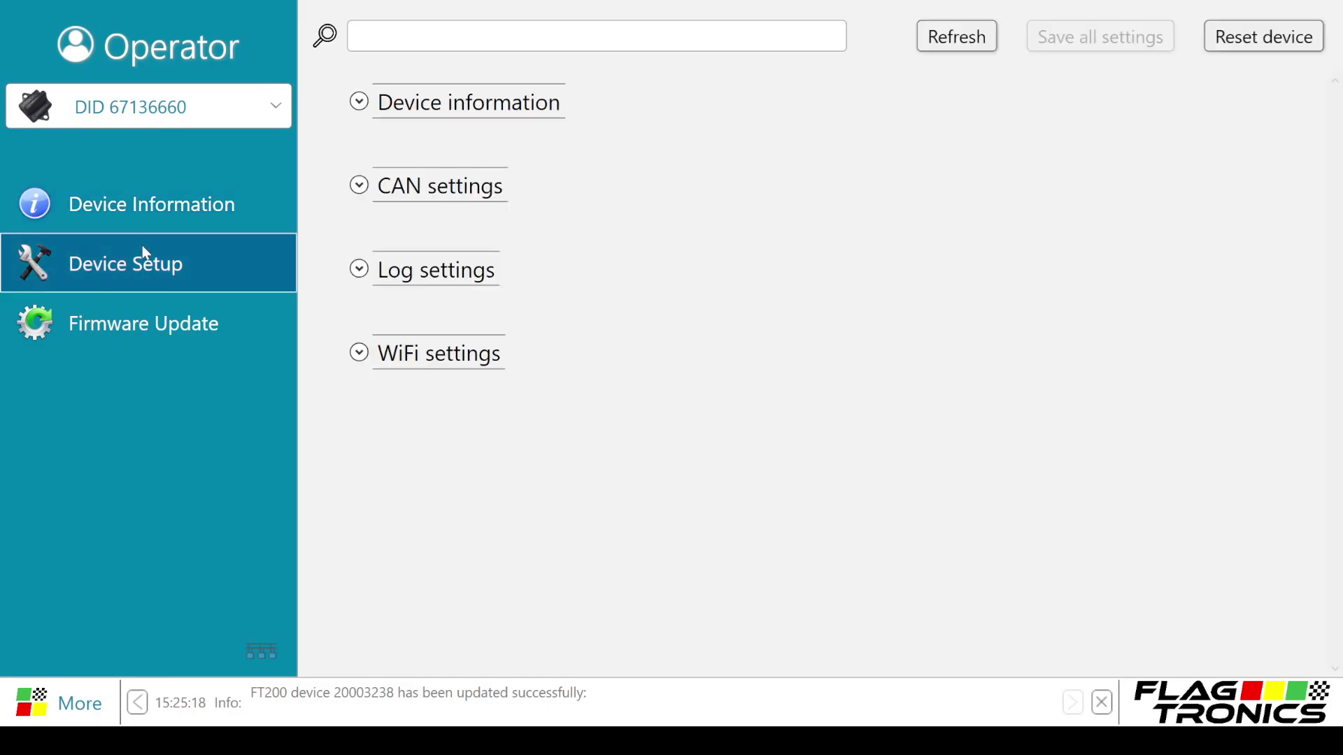
pyautogui.click(360, 103)
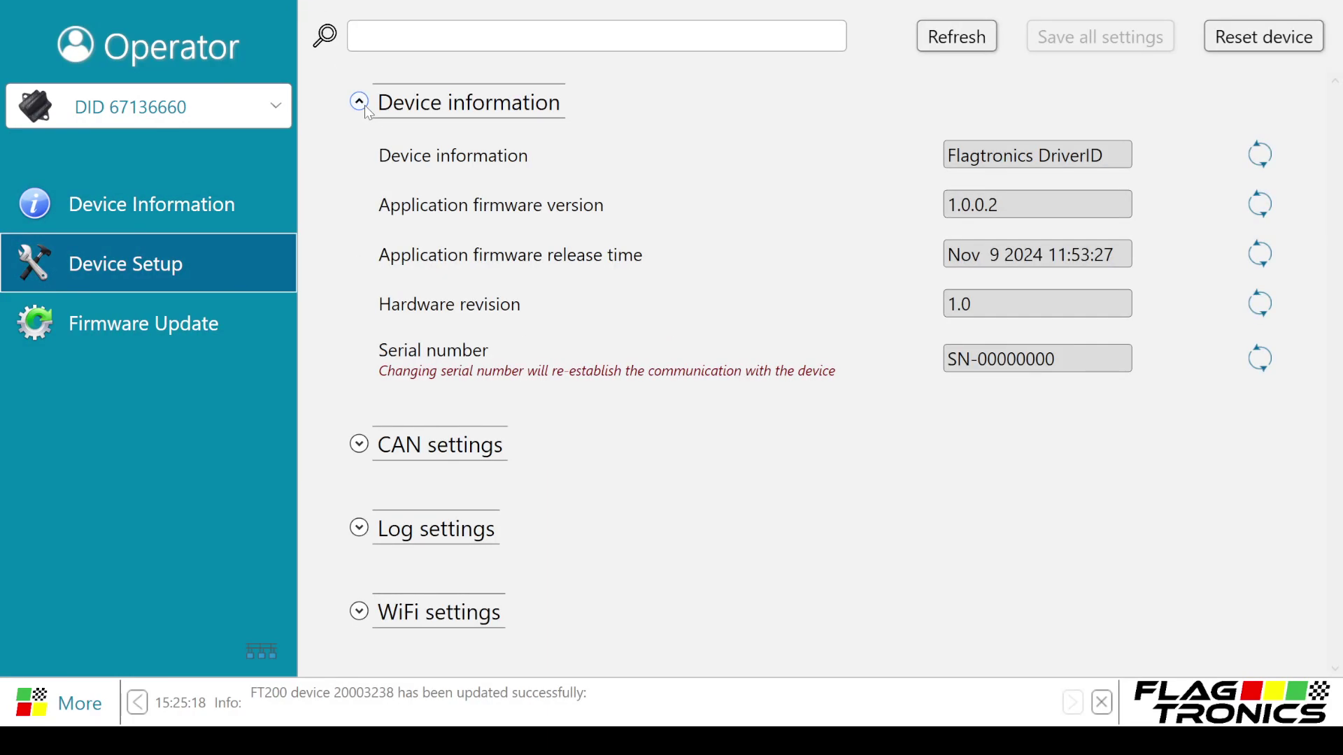
pyautogui.click(366, 106)
pyautogui.click(364, 187)
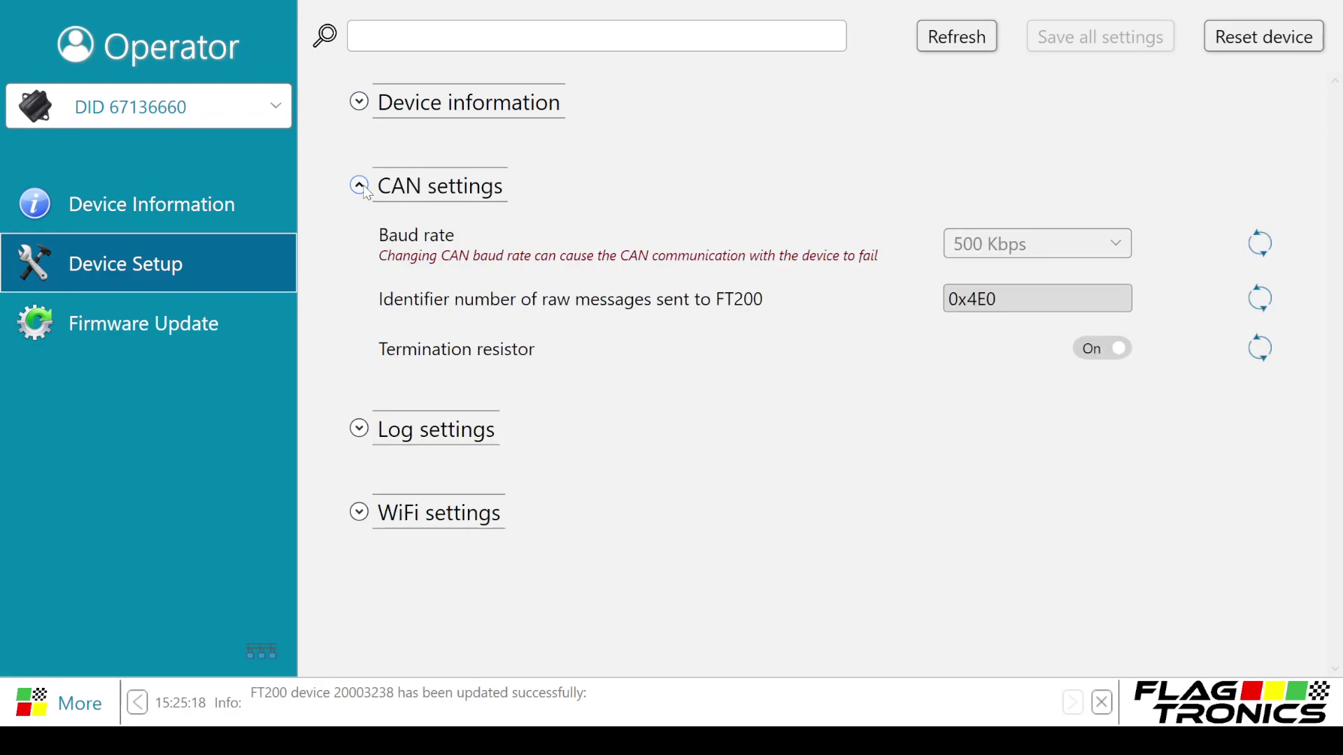
pyautogui.click(359, 187)
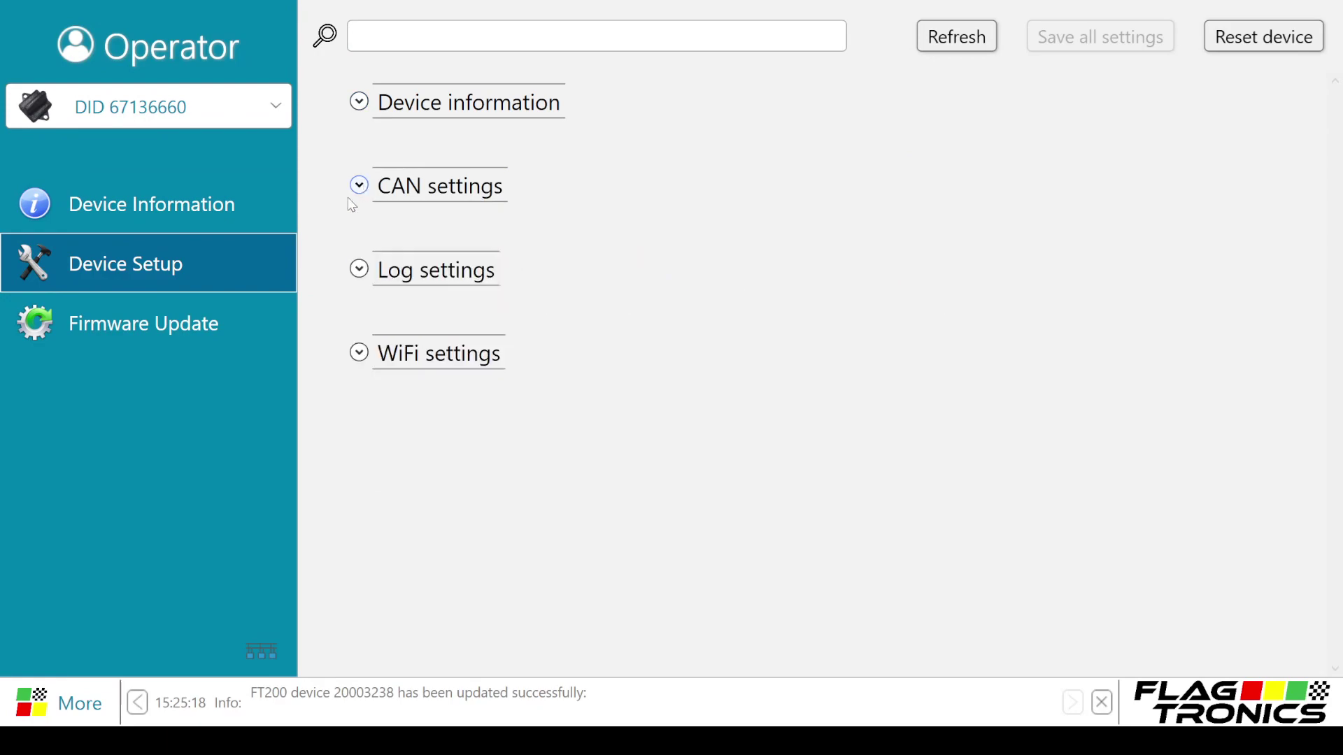
pyautogui.click(361, 273)
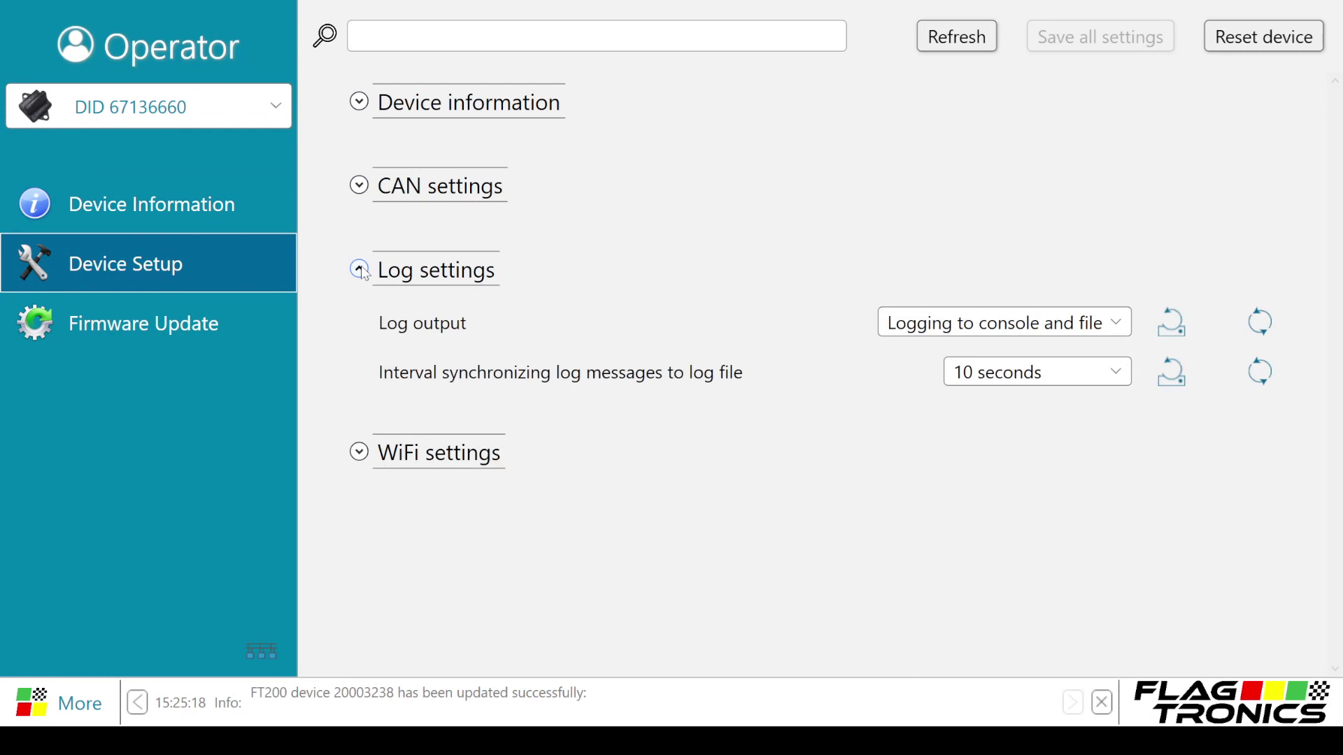
pyautogui.click(359, 270)
pyautogui.click(358, 353)
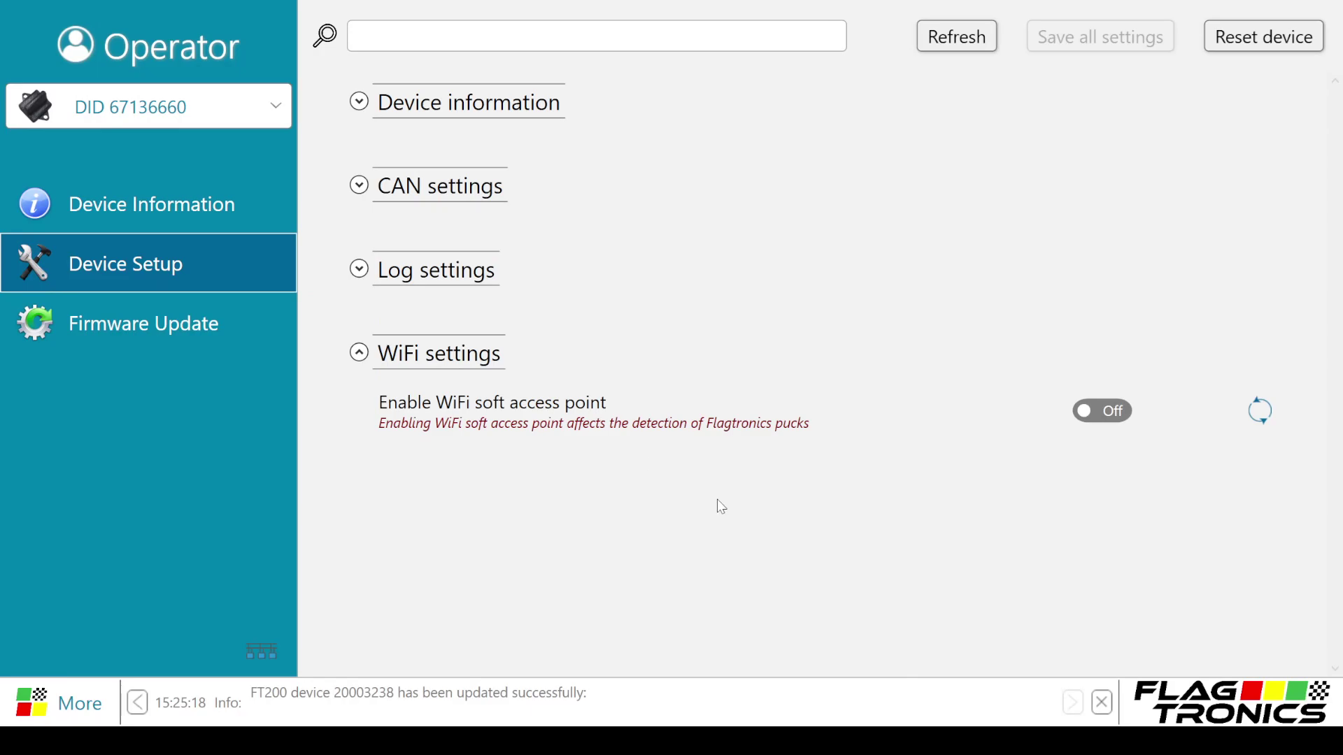
# Step: Get the latest DriverID firmware from the cloud, run its firmware update and follow the status messages until it finishes
pyautogui.click(97, 346)
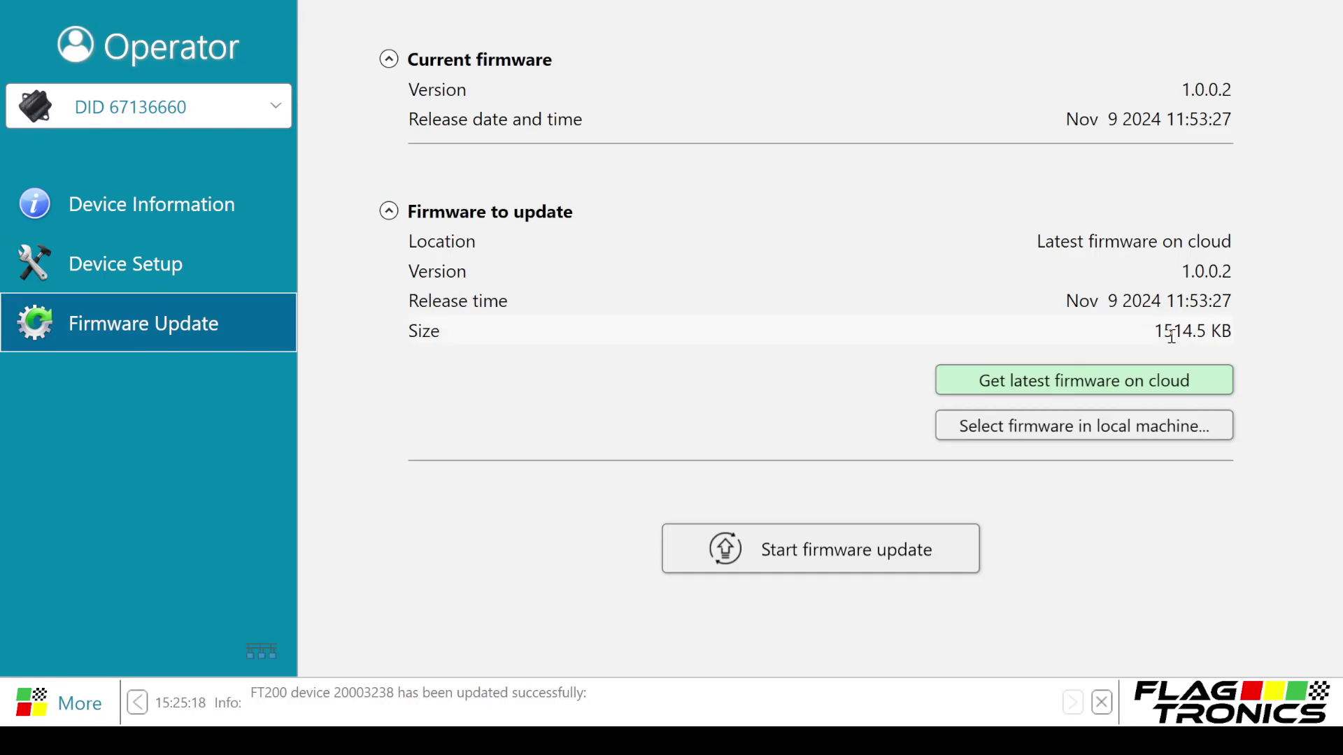
pyautogui.click(1156, 367)
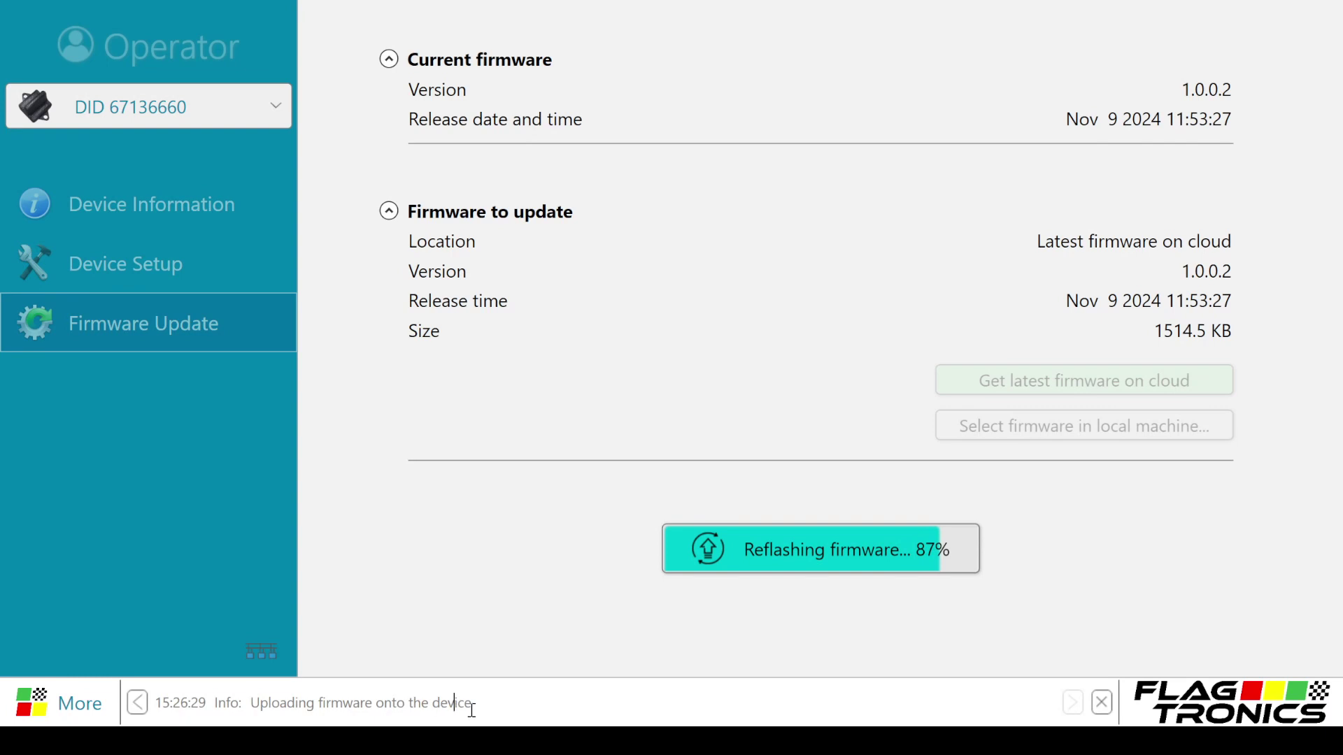
pyautogui.moveTo(473, 699); pyautogui.dragTo(252, 702)
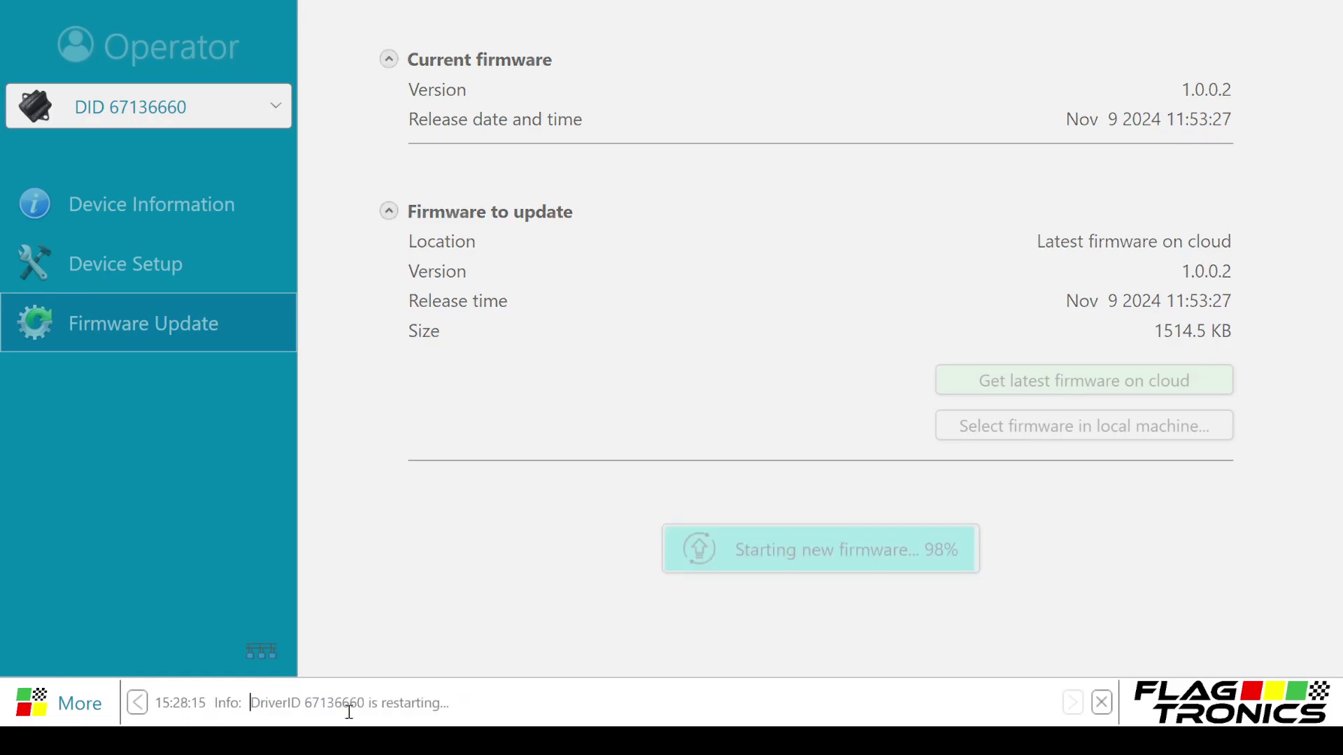
pyautogui.click(251, 702)
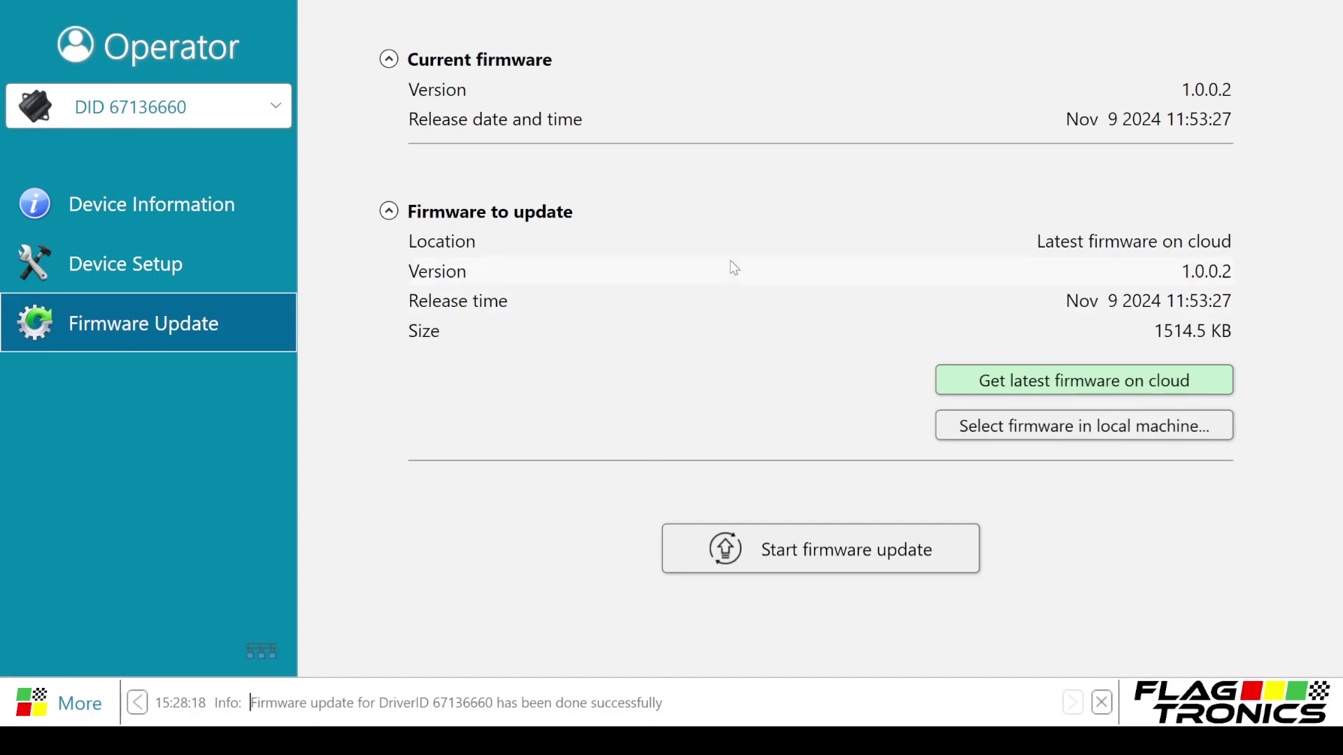
# Step: Check the updated DriverID's detected driver with its proximity and the linked FT200 controller in the device information
pyautogui.click(164, 200)
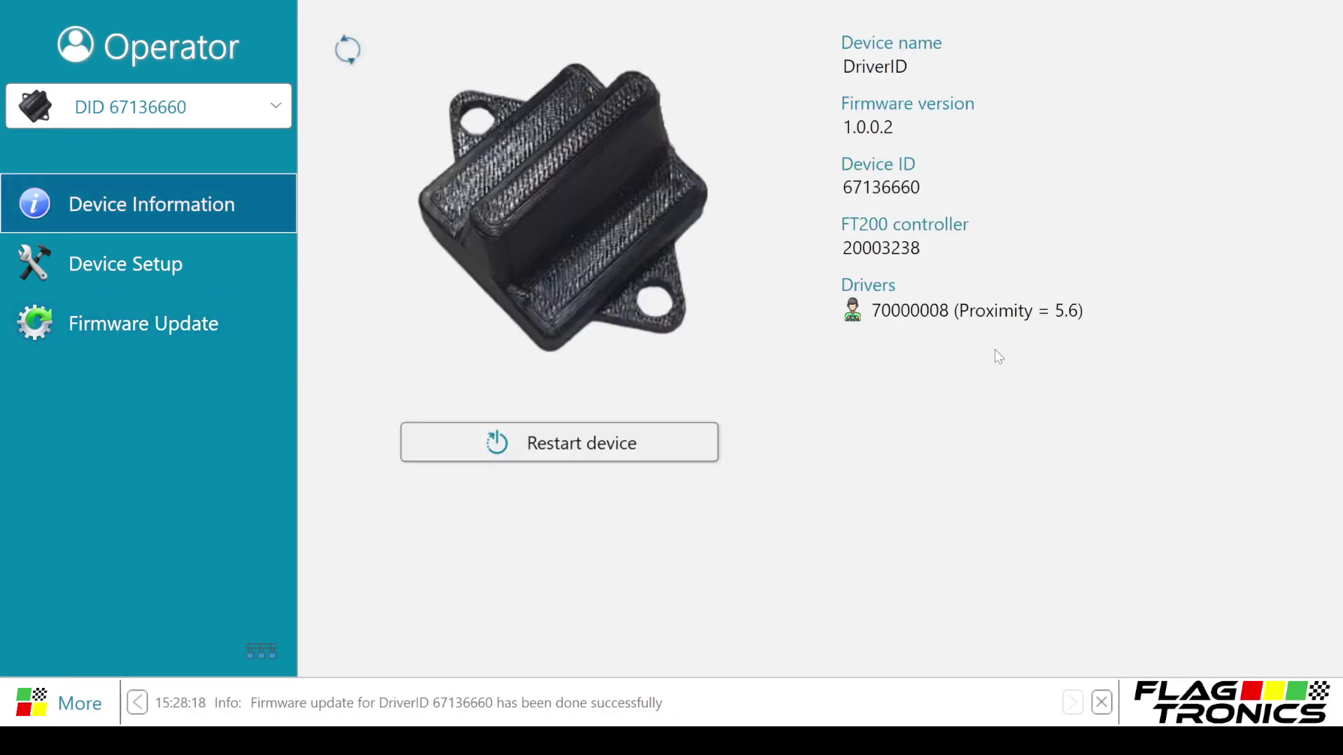
pyautogui.moveTo(871, 312); pyautogui.dragTo(1070, 328)
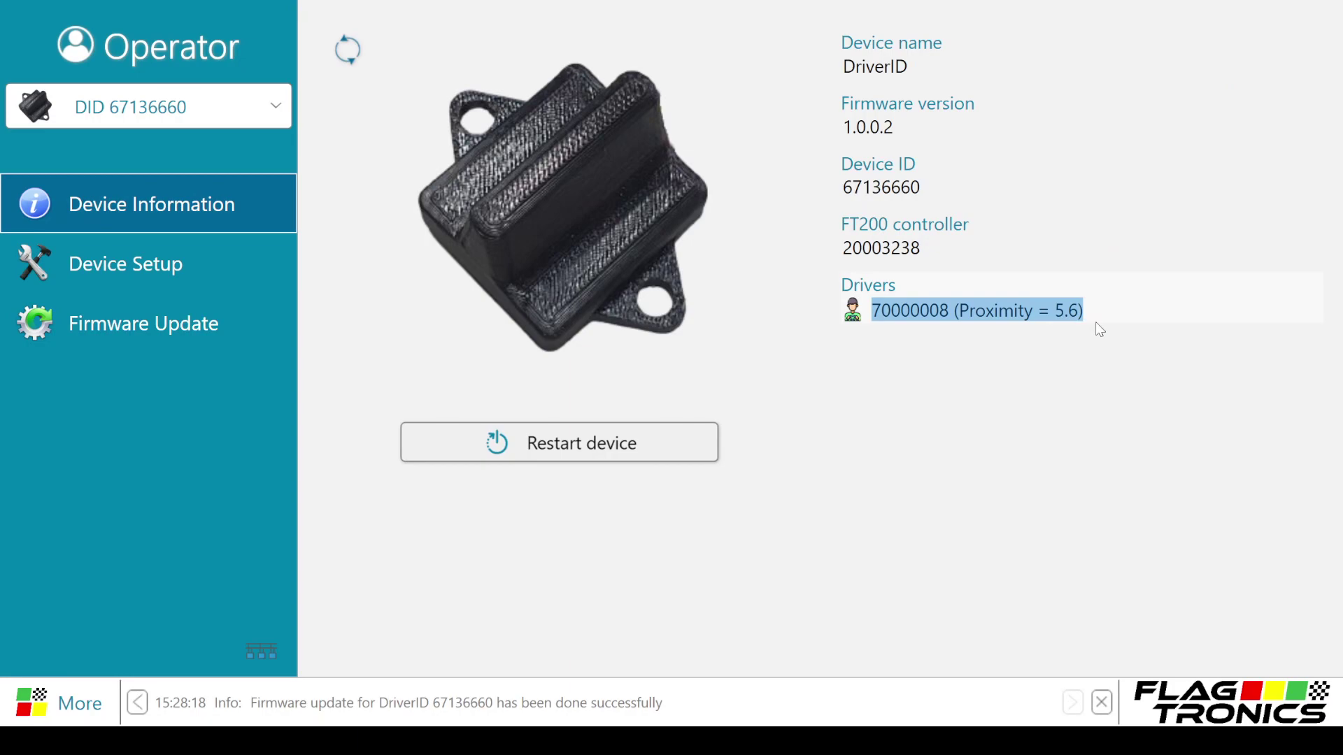
pyautogui.click(1059, 301)
pyautogui.doubleClick(879, 251)
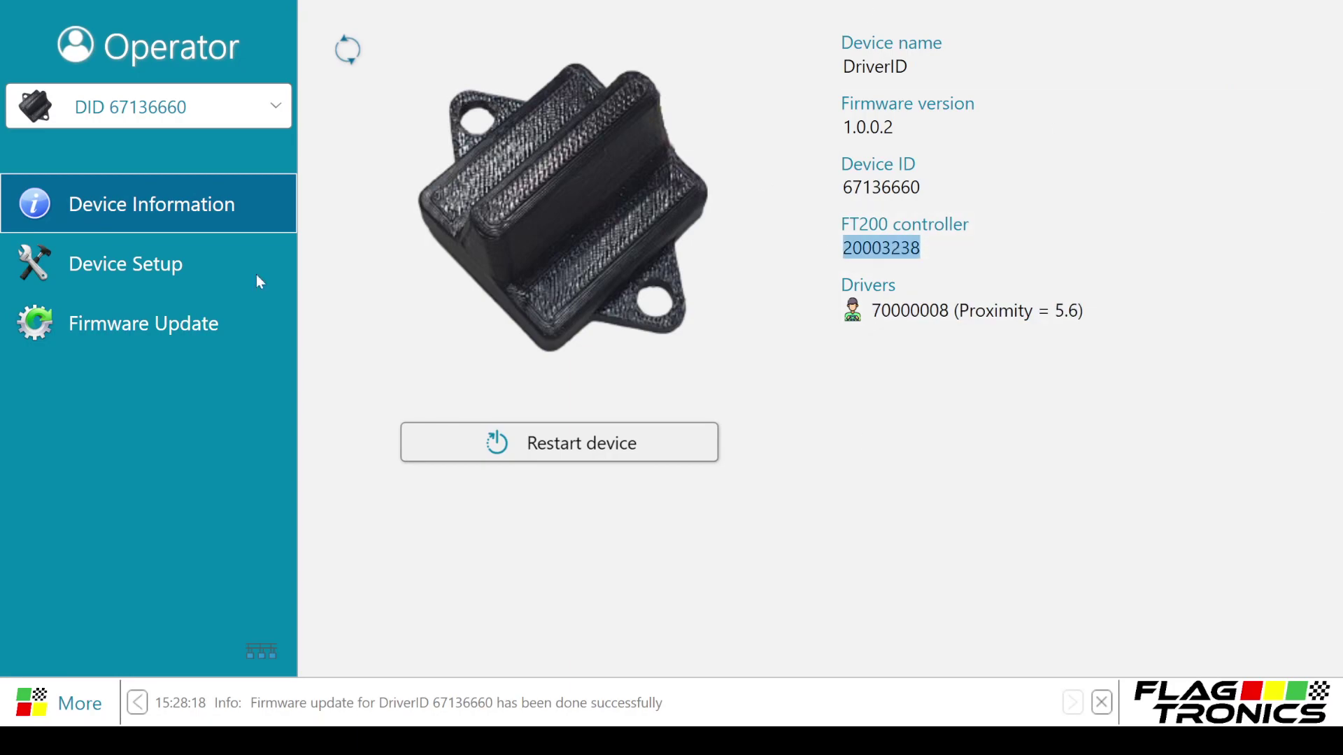
# Step: Switch to the FT200 receiver and check the driver it reports
pyautogui.click(129, 112)
pyautogui.click(103, 151)
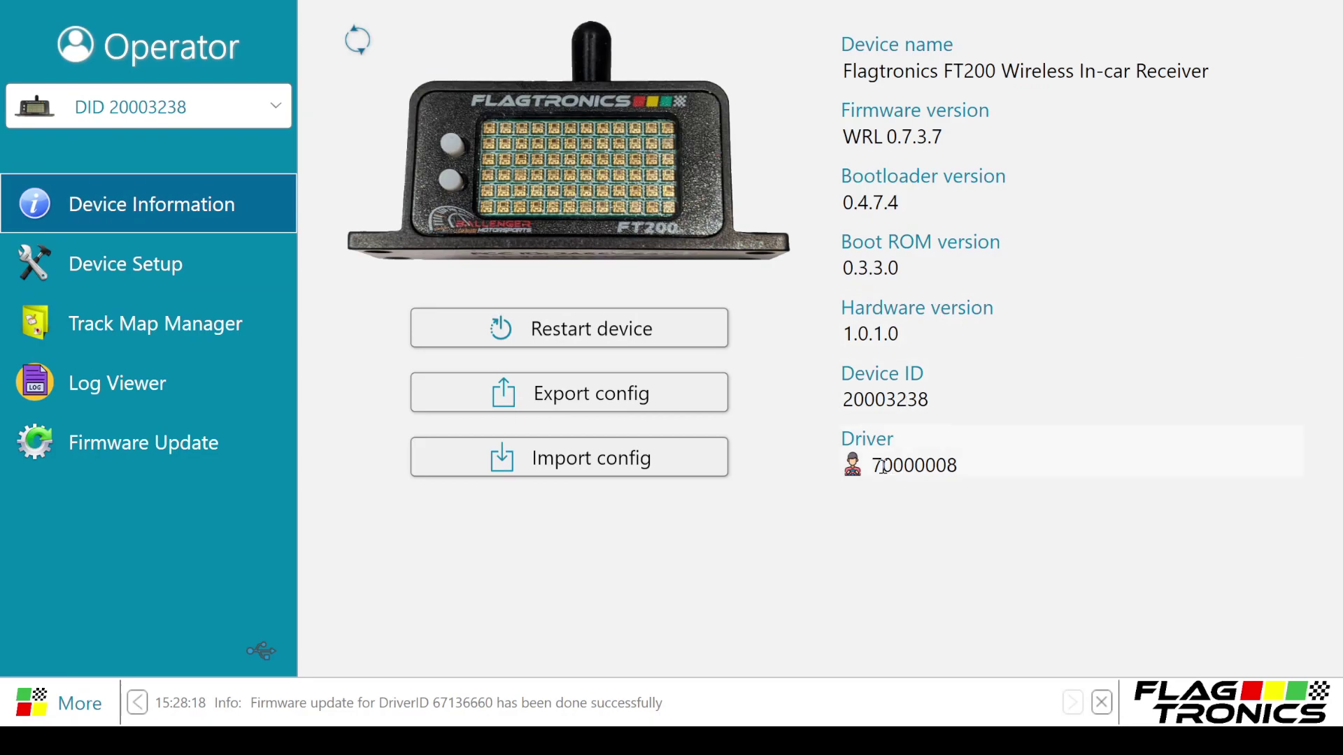
pyautogui.moveTo(873, 465); pyautogui.dragTo(977, 481)
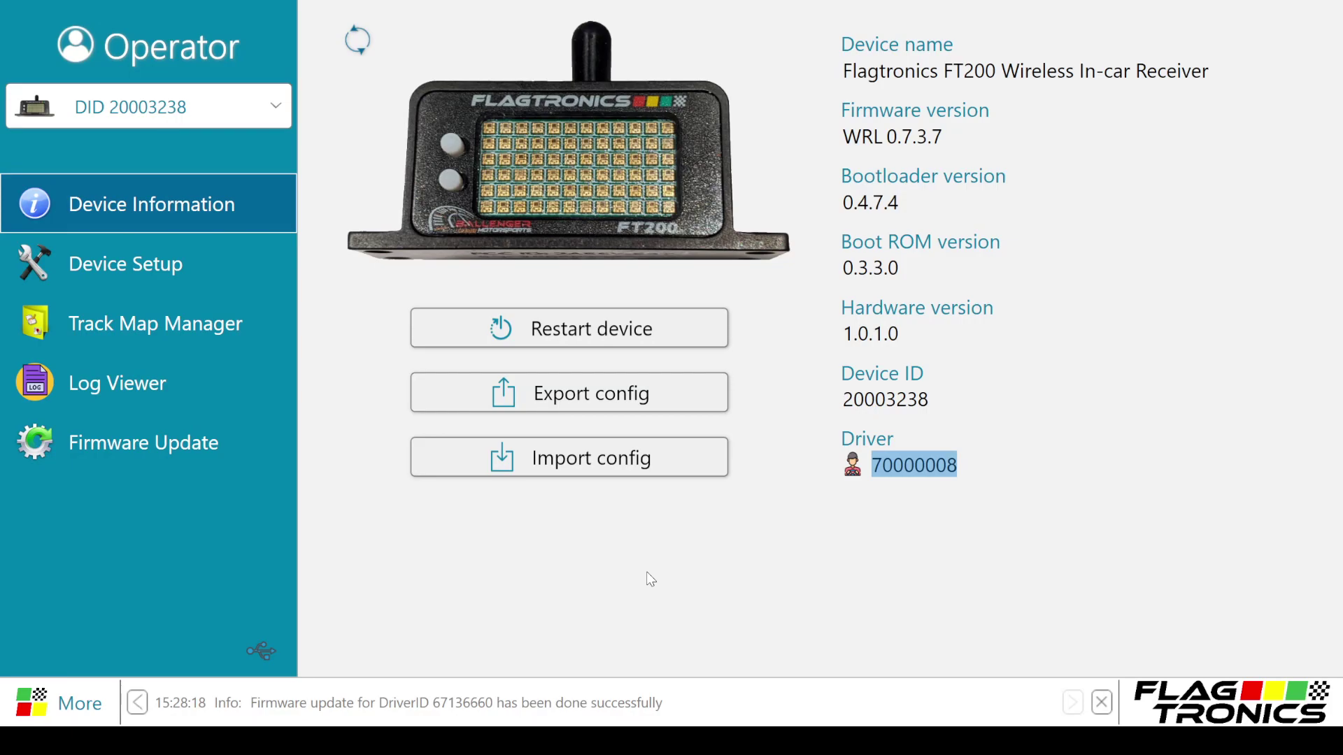
# Step: Switch back to the DriverID device and check its firmware version
pyautogui.click(174, 124)
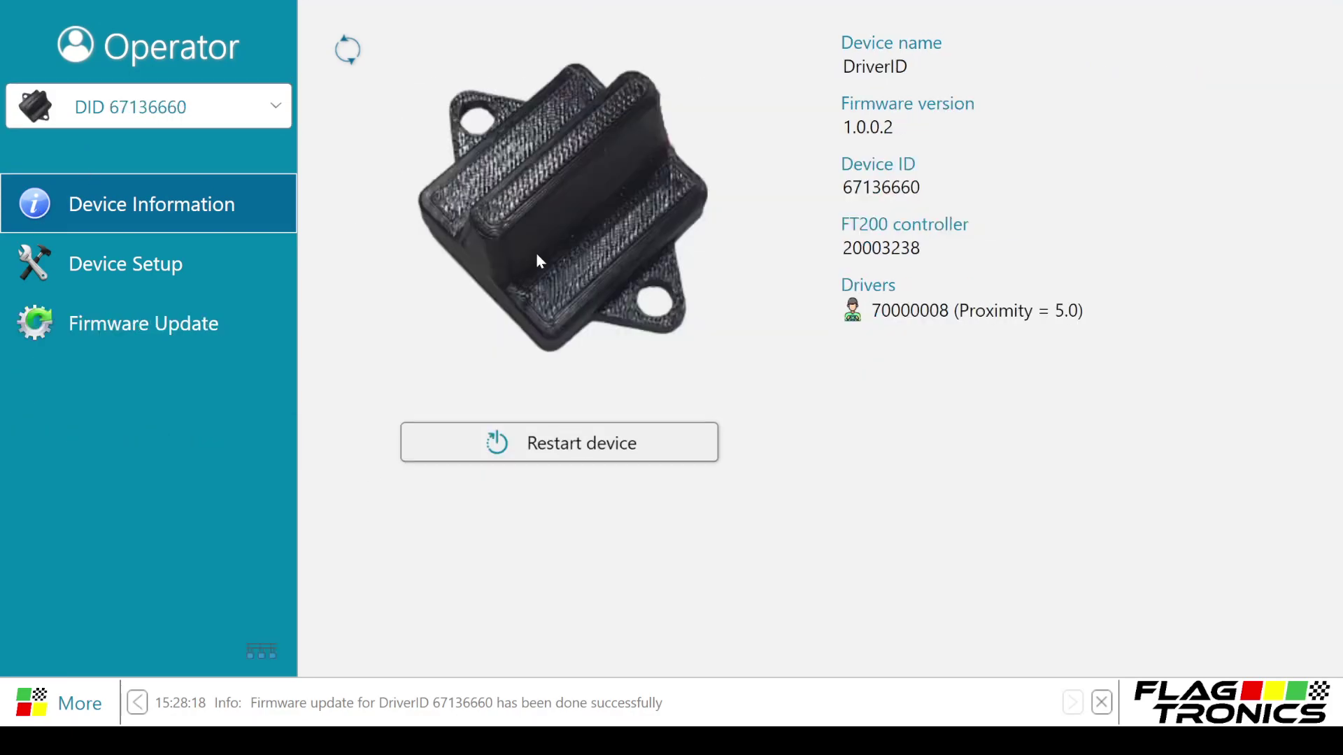
pyautogui.doubleClick(856, 123)
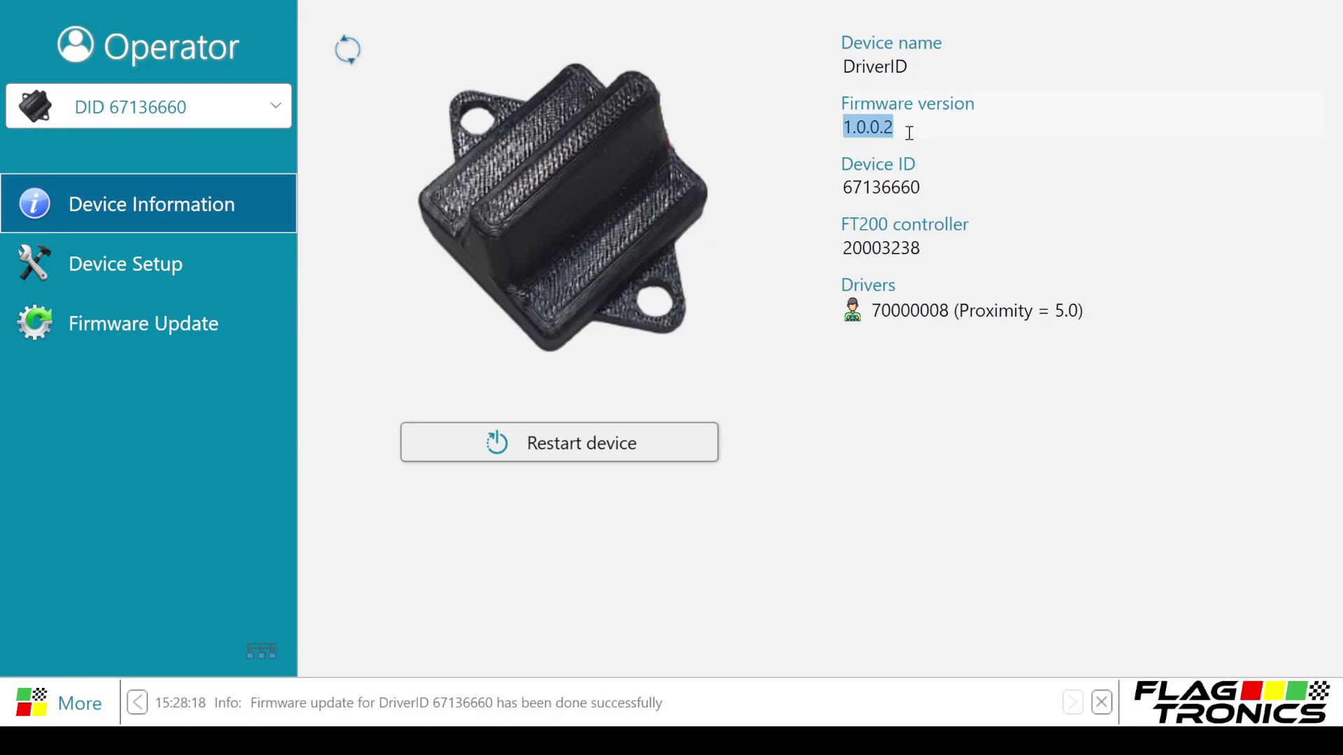
pyautogui.moveTo(905, 129); pyautogui.dragTo(834, 124)
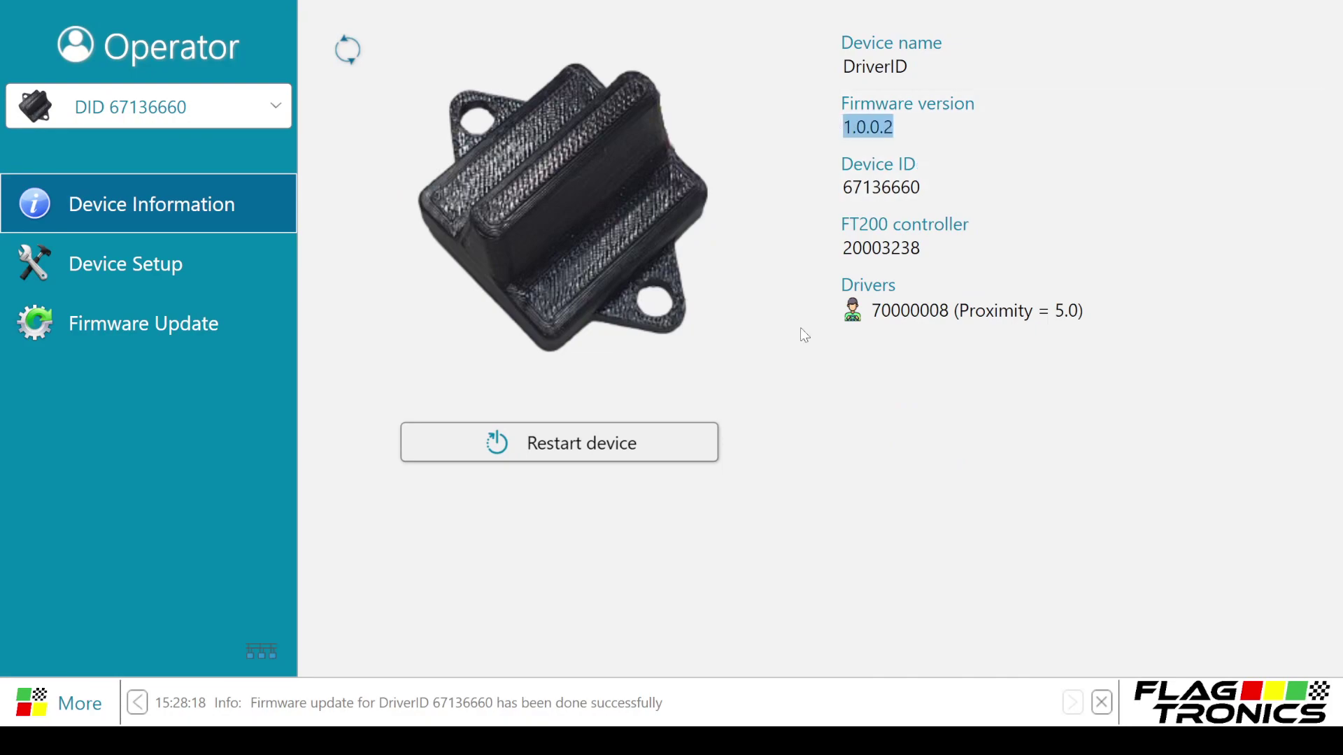